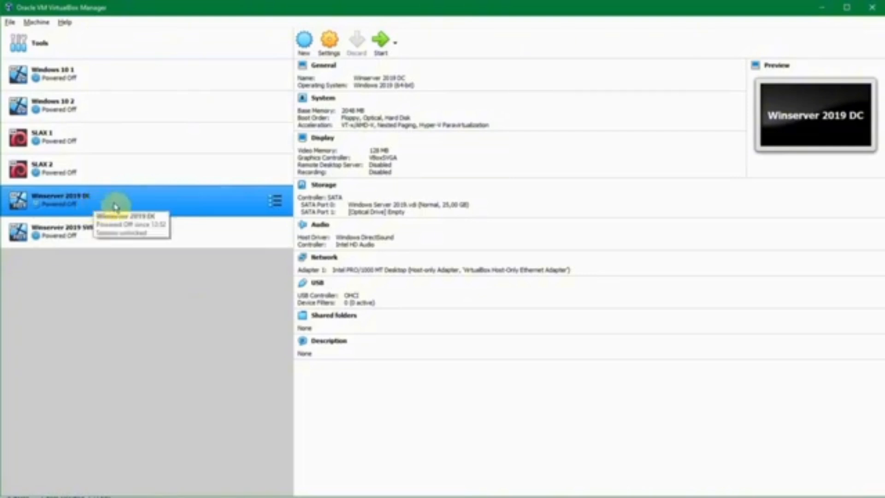
Step: Open Settings for the Winserver 2019 DC machine from its context menu
{"action": "right_click", "coordinate": [139, 199]}
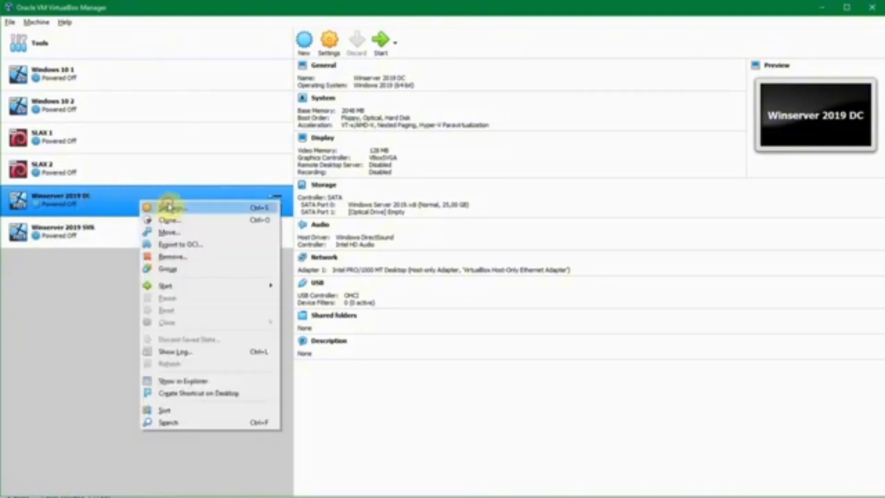
{"action": "left_click", "coordinate": [168, 208]}
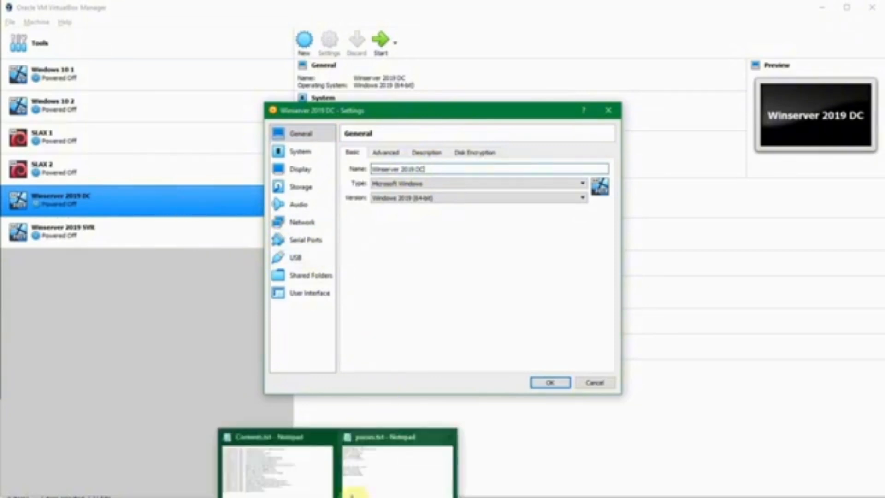
{"action": "left_click", "coordinate": [364, 486]}
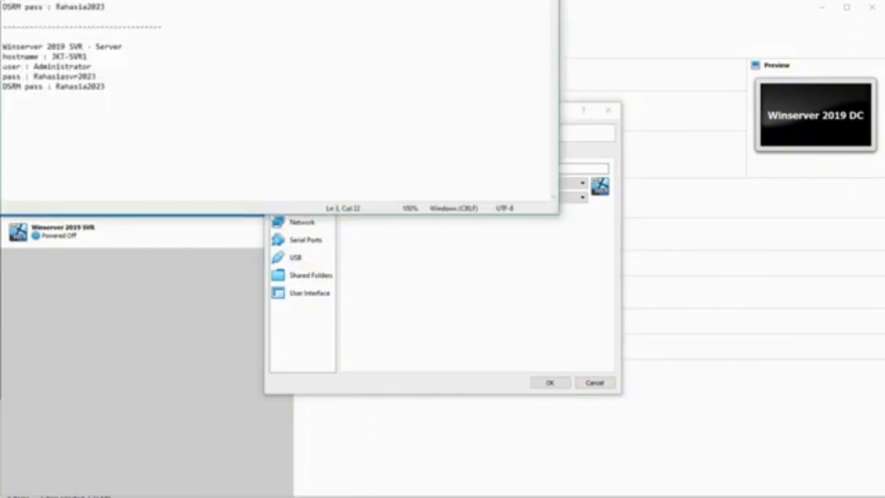
{"action": "left_click_drag", "start_coordinate": [282, 0], "coordinate": [282, 12]}
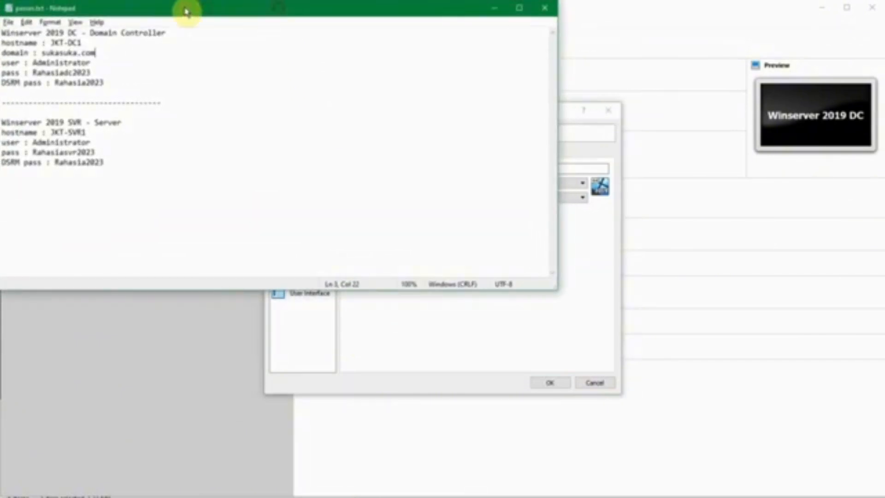
{"action": "double_click", "coordinate": [13, 33]}
{"action": "left_click_drag", "start_coordinate": [26, 26], "coordinate": [51, 23]}
{"action": "double_click", "coordinate": [112, 32]}
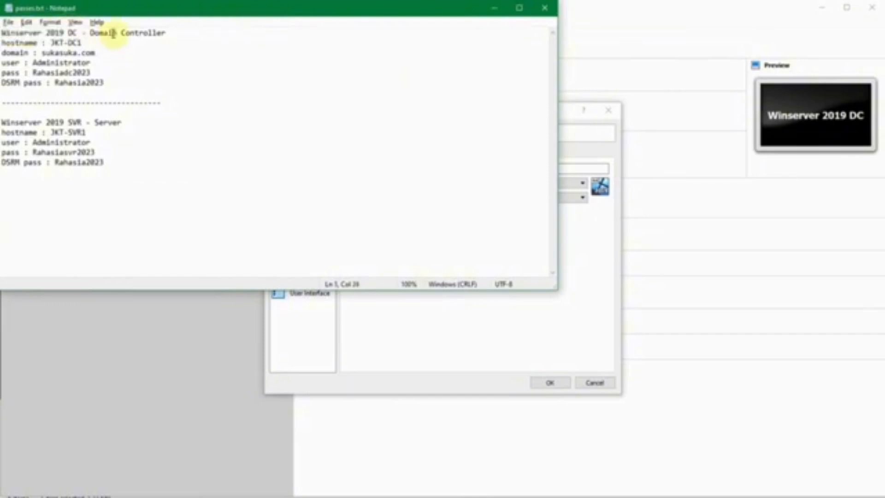
{"action": "left_click_drag", "start_coordinate": [113, 32], "coordinate": [173, 38]}
{"action": "left_click", "coordinate": [14, 37]}
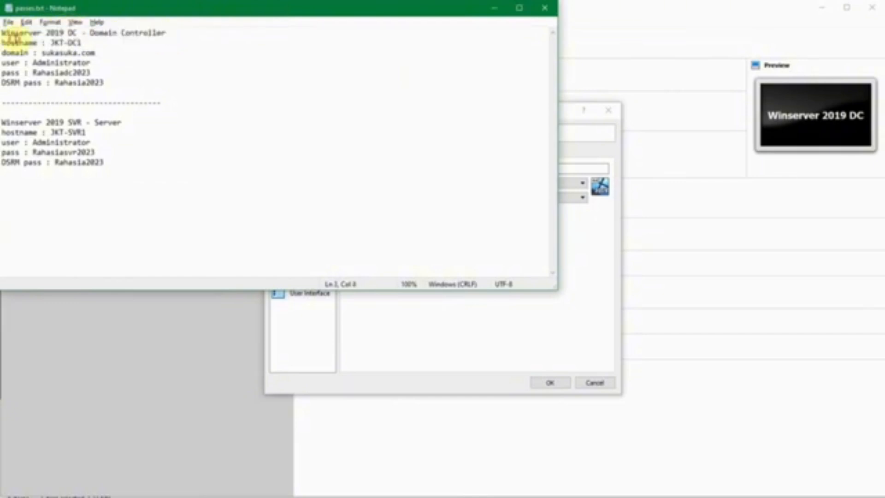
{"action": "key", "text": "Down"}
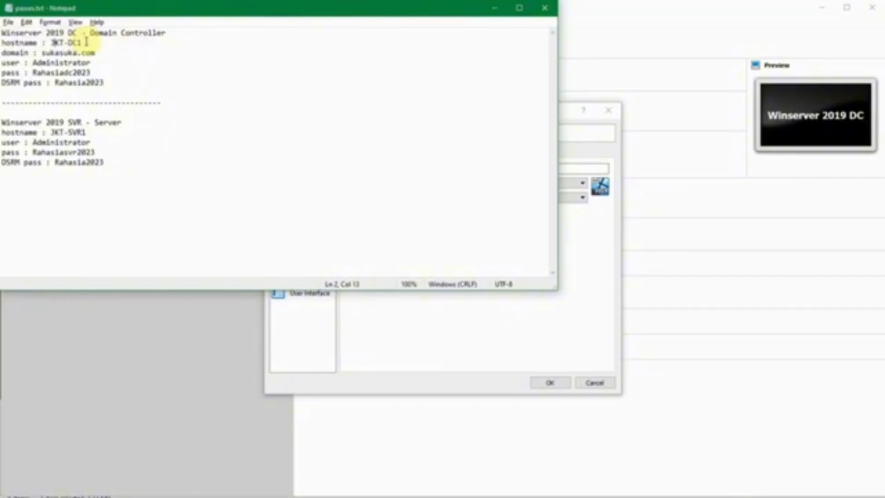
{"action": "double_click", "coordinate": [47, 52]}
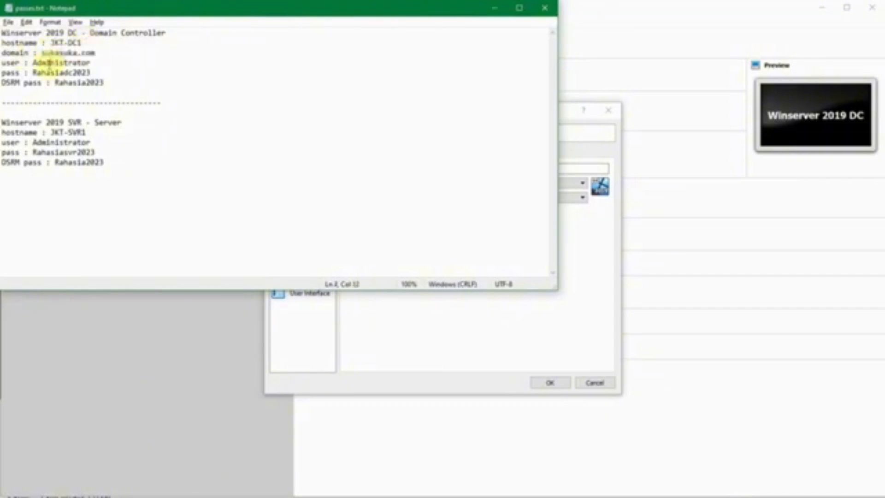
{"action": "double_click", "coordinate": [48, 63]}
{"action": "double_click", "coordinate": [48, 72]}
{"action": "left_click", "coordinate": [97, 72]}
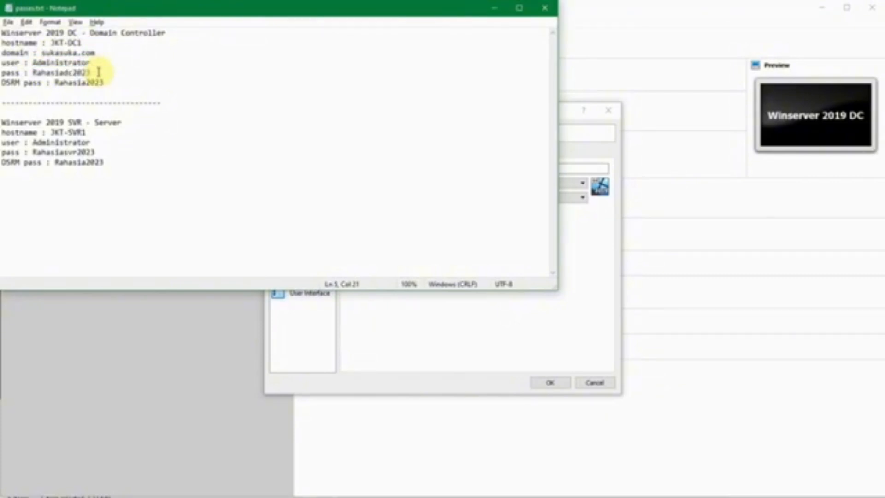
{"action": "double_click", "coordinate": [60, 83]}
{"action": "left_click", "coordinate": [115, 73]}
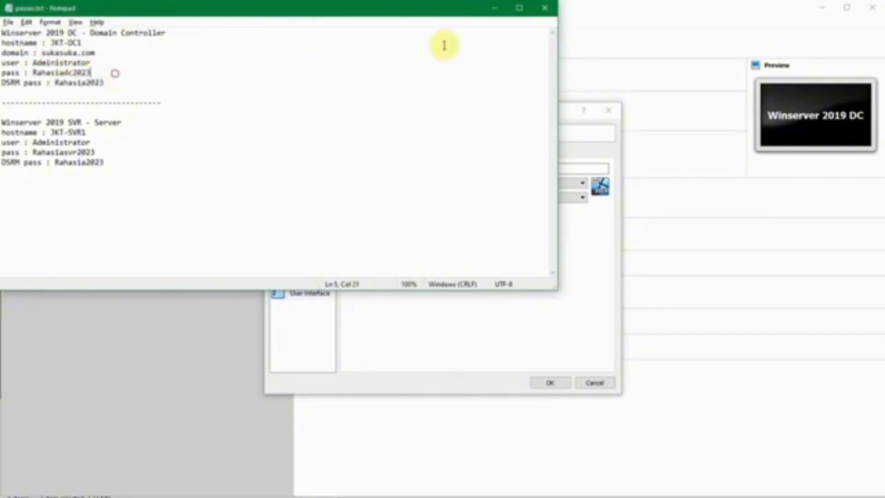
{"action": "left_click", "coordinate": [493, 16]}
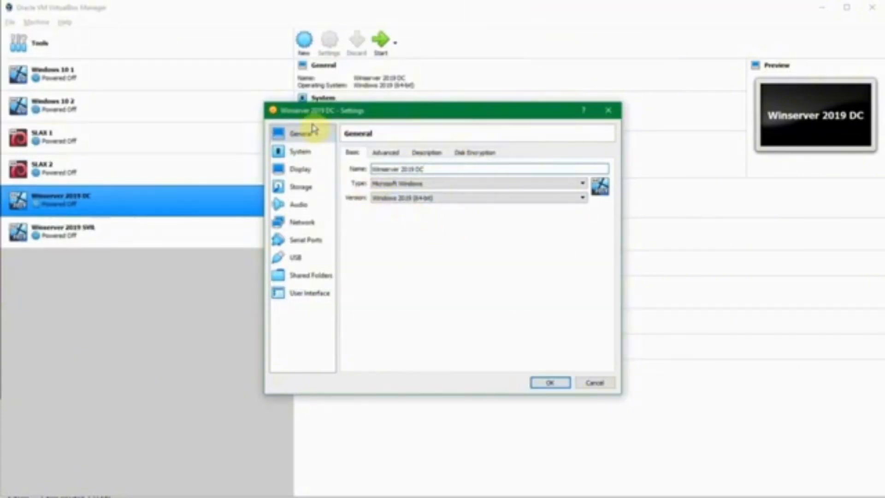
Step: Attach the network adapter as Host-only Adapter on VirtualBox Host-Only Ethernet Adapter and save
{"action": "left_click_drag", "start_coordinate": [315, 121], "coordinate": [311, 121]}
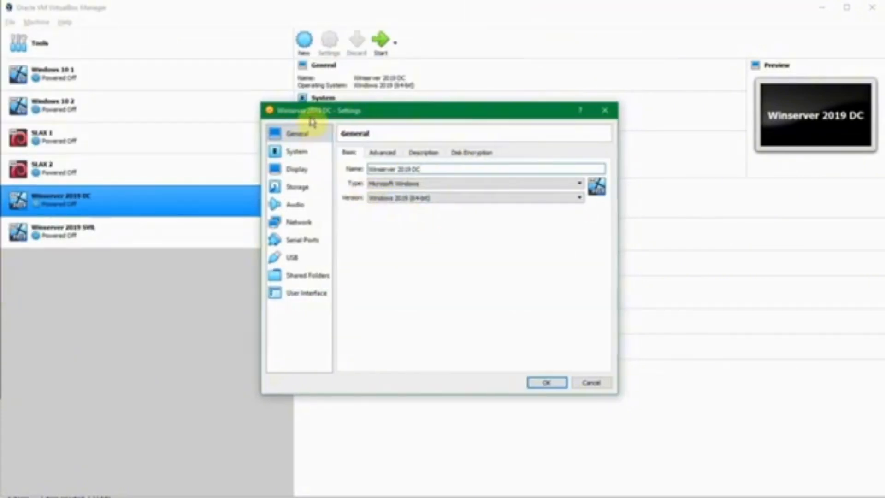
{"action": "left_click", "coordinate": [308, 223]}
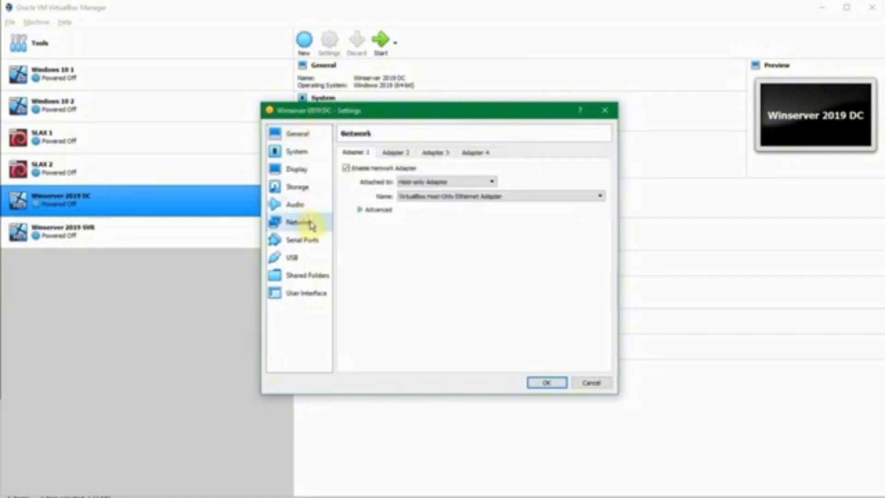
{"action": "left_click", "coordinate": [438, 183]}
{"action": "left_click", "coordinate": [439, 184]}
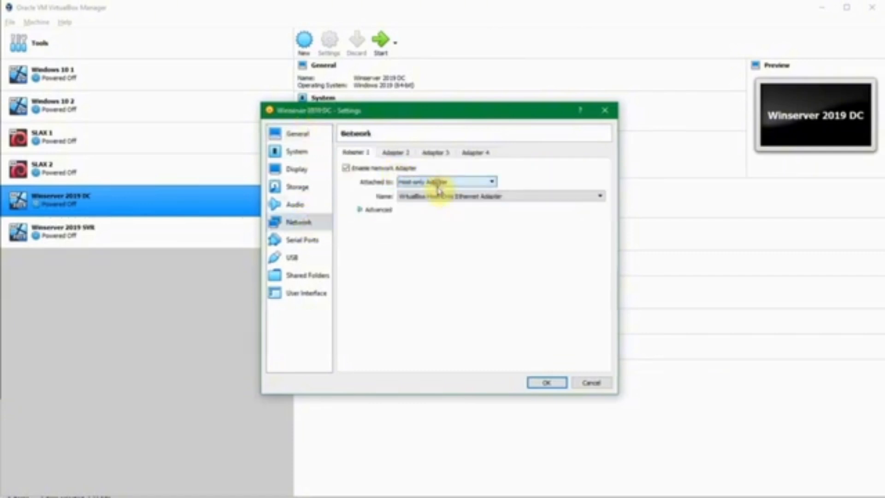
{"action": "left_click", "coordinate": [439, 197]}
{"action": "left_click", "coordinate": [440, 199]}
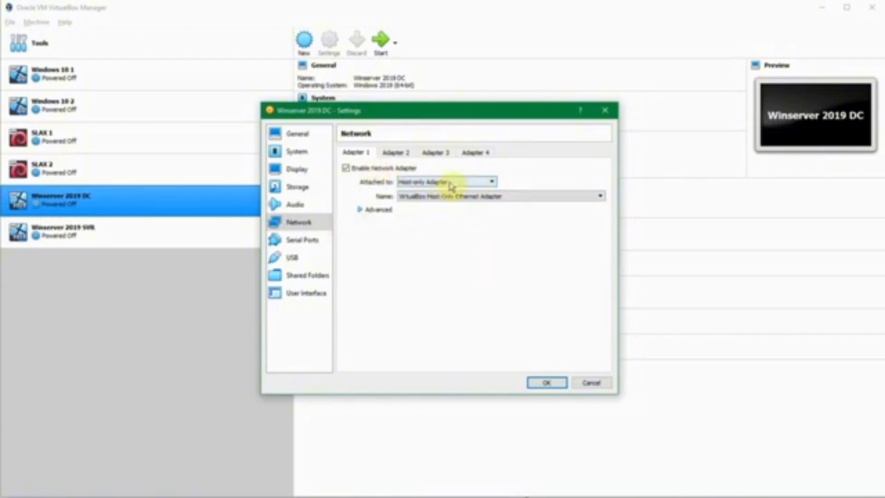
{"action": "left_click", "coordinate": [452, 198]}
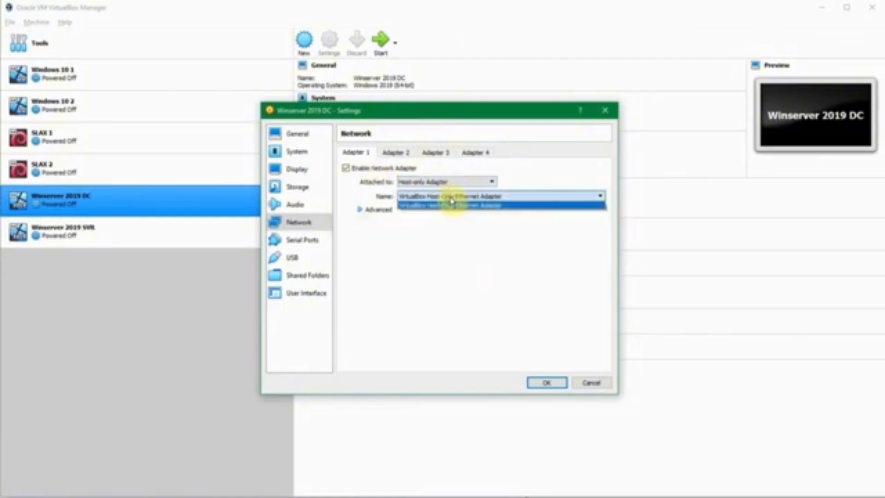
{"action": "left_click", "coordinate": [456, 205]}
{"action": "left_click", "coordinate": [547, 382]}
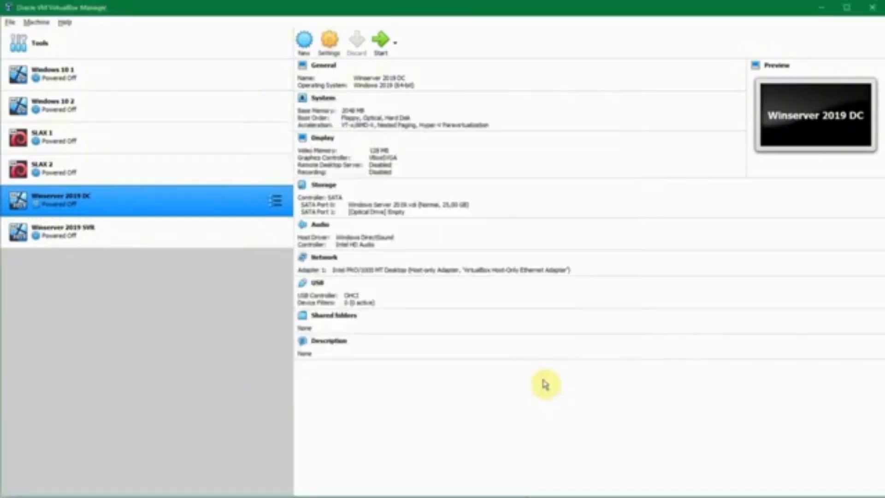
Step: Verify the host-only DHCP range 192.168.56.101–192.168.56.254, then start Winserver 2019 DC
{"action": "left_click", "coordinate": [10, 23]}
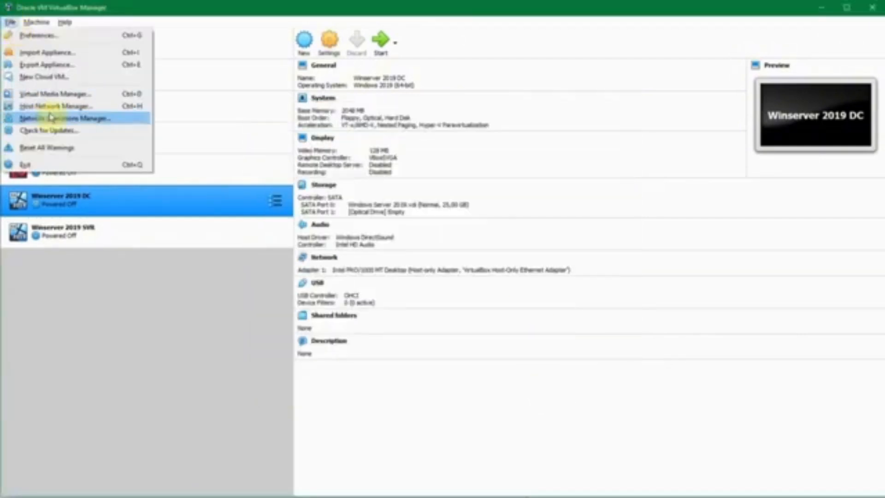
{"action": "left_click", "coordinate": [100, 106]}
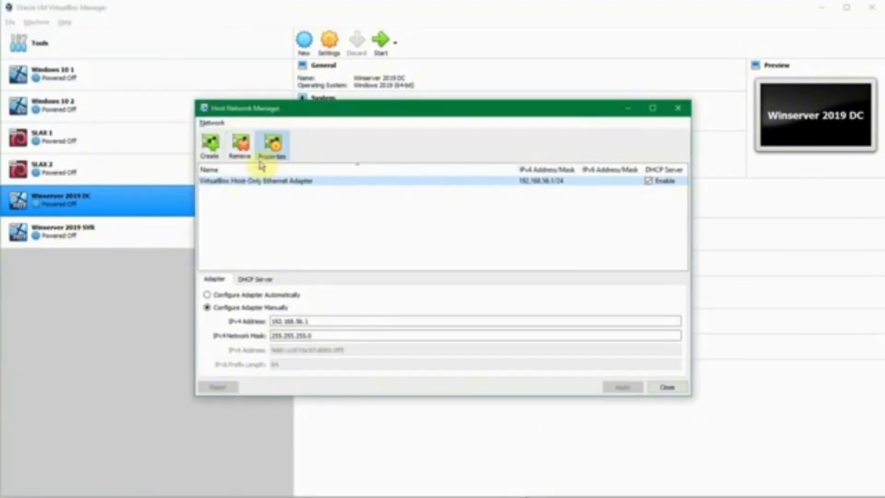
{"action": "left_click", "coordinate": [308, 321]}
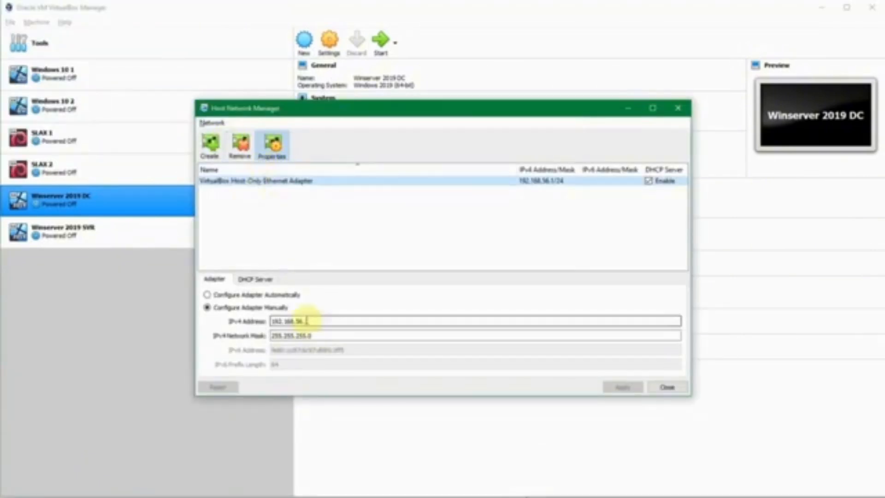
{"action": "left_click", "coordinate": [264, 280]}
{"action": "left_click", "coordinate": [325, 339]}
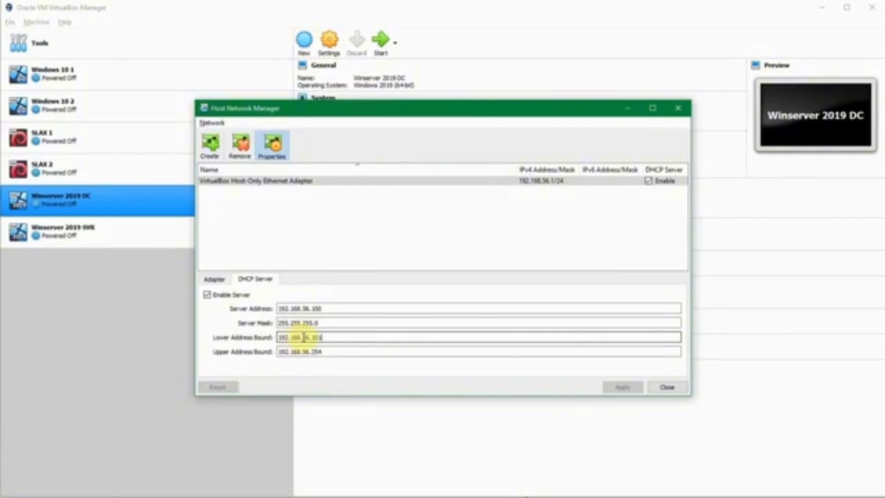
{"action": "left_click", "coordinate": [323, 352]}
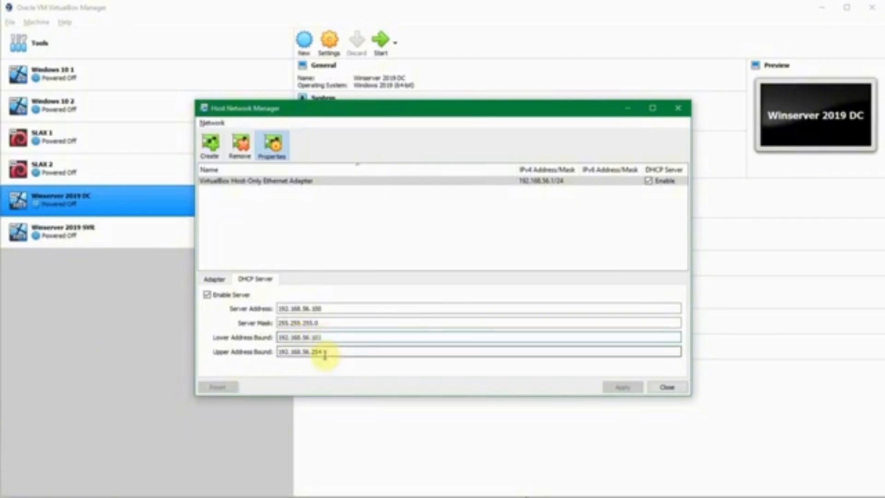
{"action": "left_click", "coordinate": [659, 388]}
{"action": "left_click", "coordinate": [380, 42]}
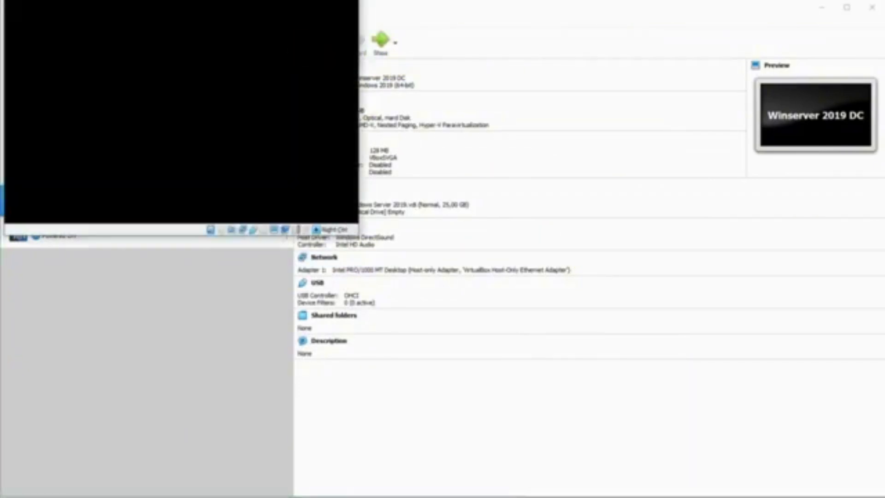
Step: Enlarge the VM window and sign in as Administrator via Ctrl+Alt+Del and the password
{"action": "left_click_drag", "start_coordinate": [106, 27], "coordinate": [109, 16]}
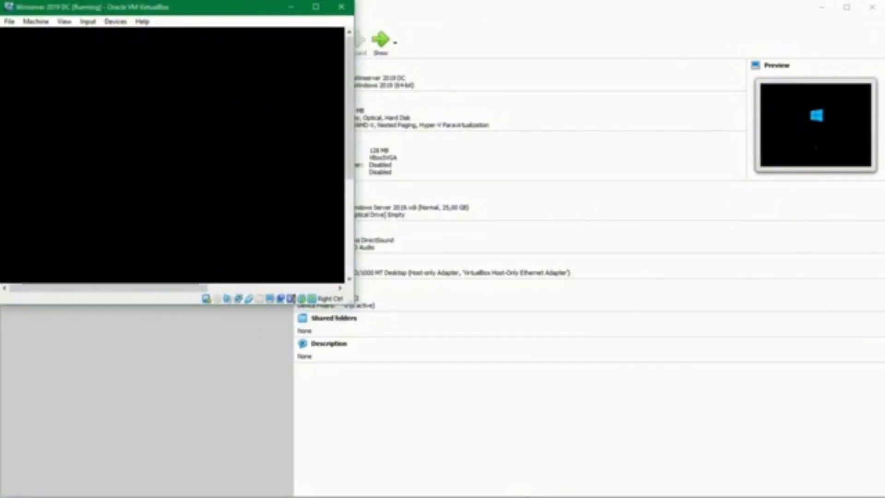
{"action": "left_click_drag", "start_coordinate": [348, 300], "coordinate": [567, 478]}
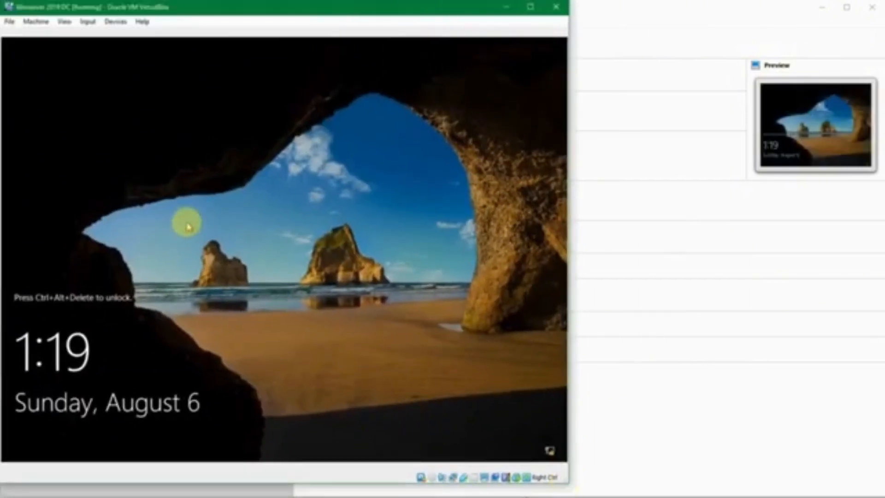
{"action": "key", "text": "ctrl+alt+Delete"}
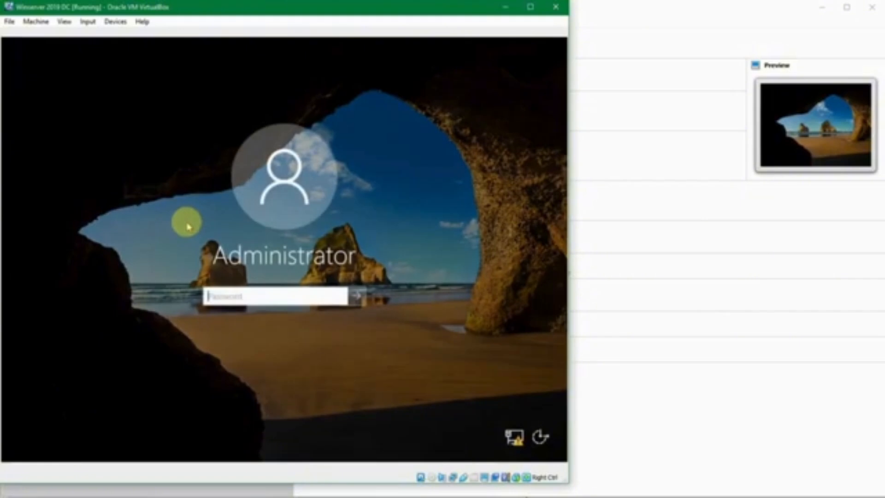
{"action": "type", "text": "•"}
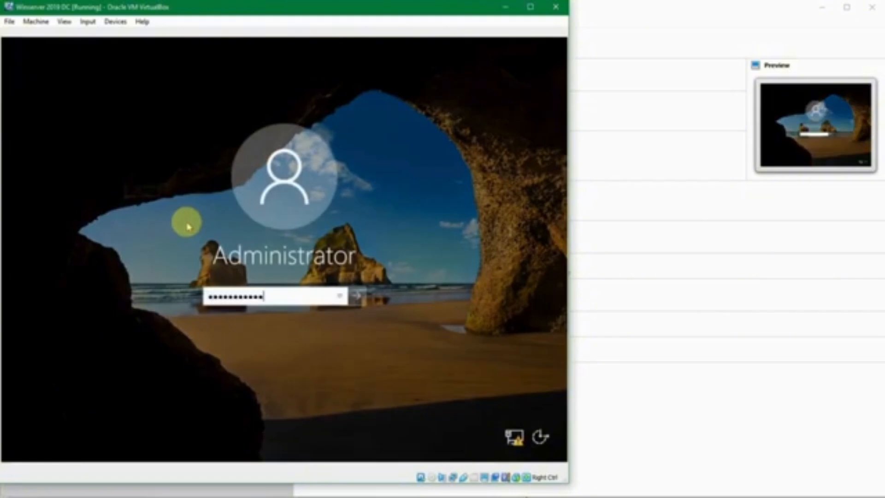
{"action": "key", "text": "Return"}
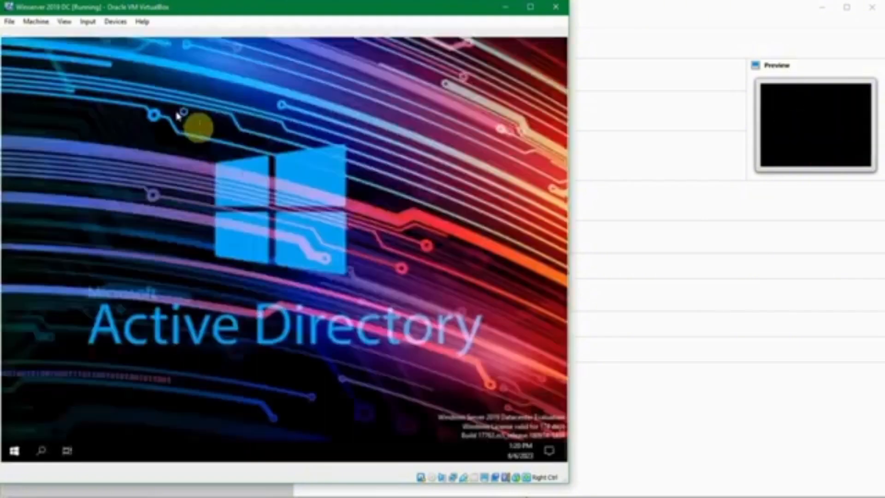
Step: Search 'computer' in Start and launch Computer Management
{"action": "left_click", "coordinate": [14, 450]}
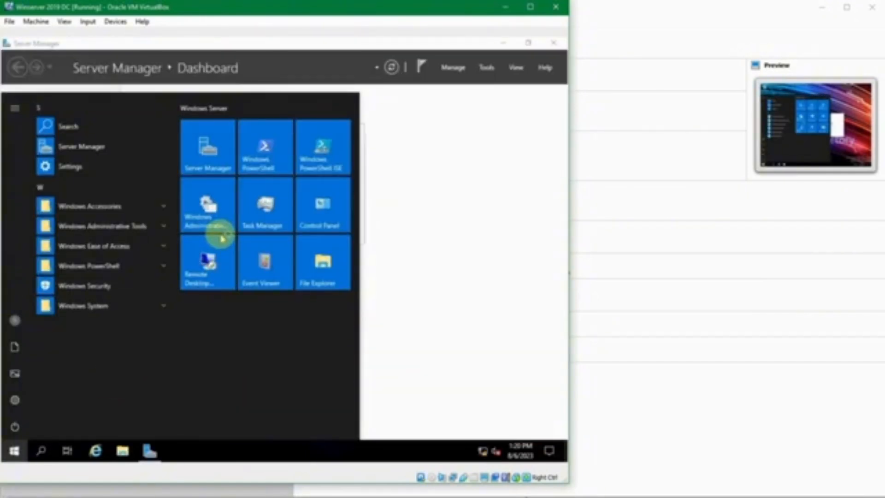
{"action": "type", "text": "co"}
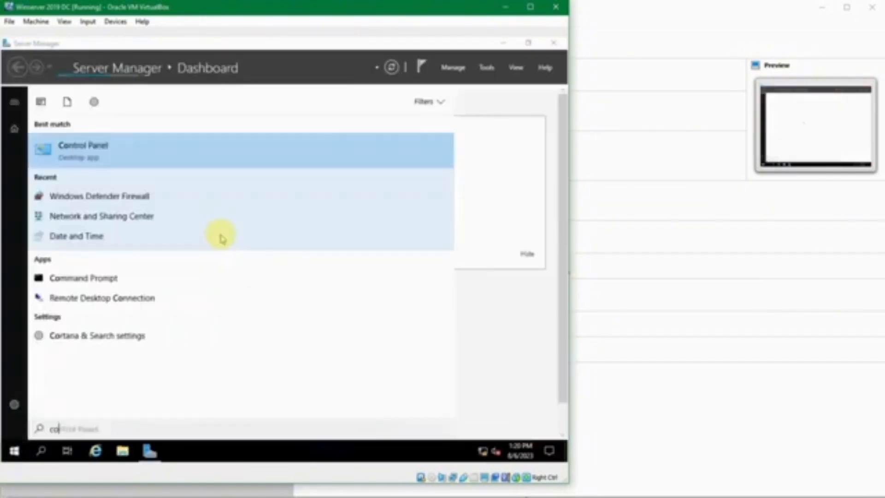
{"action": "key", "text": "BackSpace"}
{"action": "key", "text": "BackSpace"}
{"action": "type", "text": "computer"}
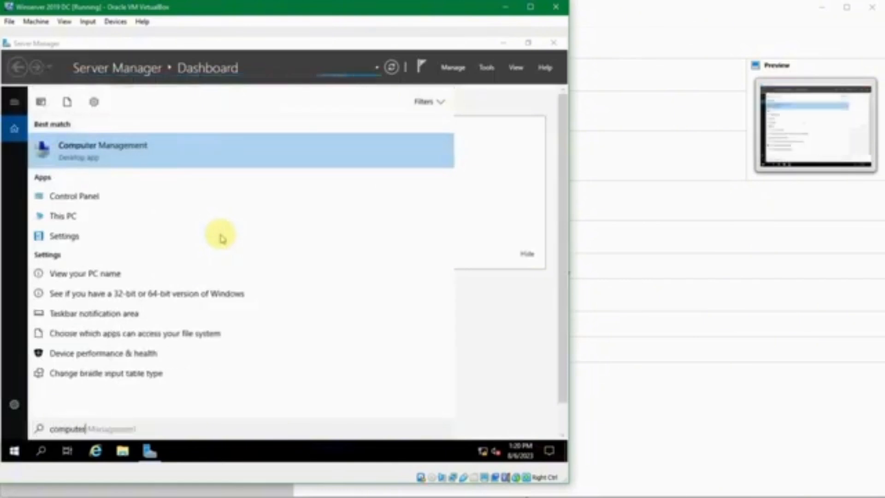
{"action": "key", "text": "Return"}
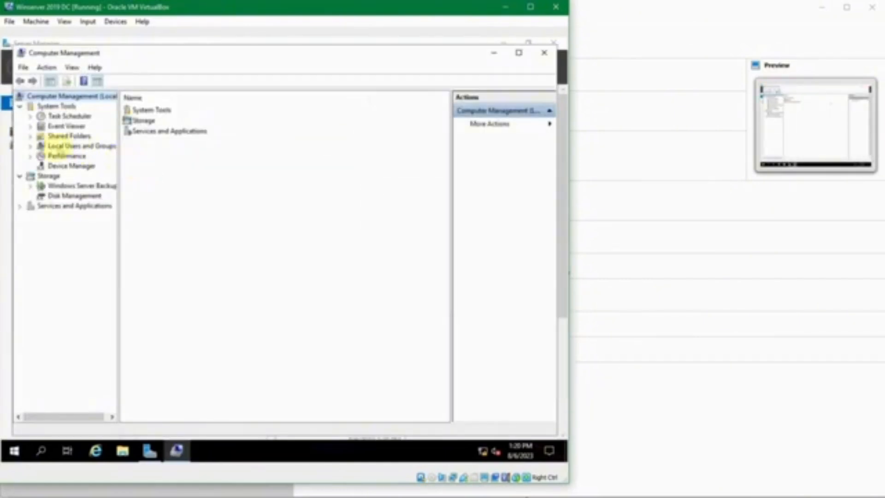
Step: Show the users under Local Users and Groups and bring up the Administrator account's actions
{"action": "left_click", "coordinate": [30, 146]}
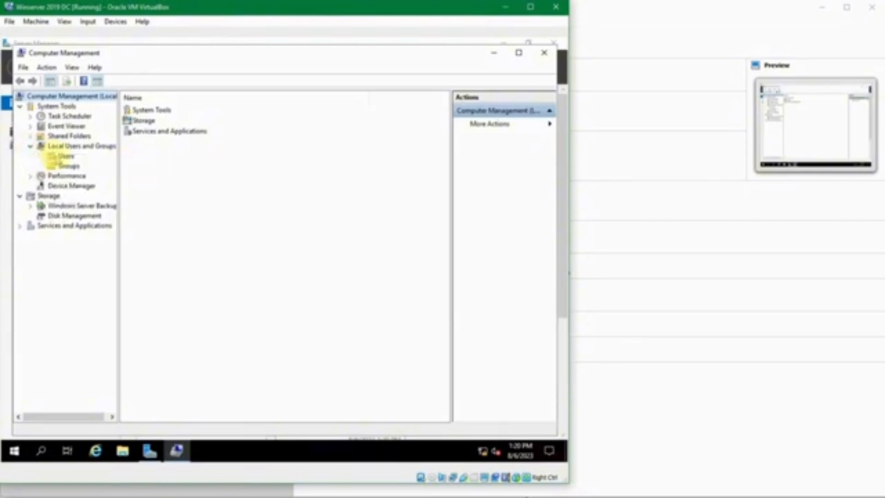
{"action": "left_click", "coordinate": [60, 156]}
{"action": "left_click", "coordinate": [149, 112]}
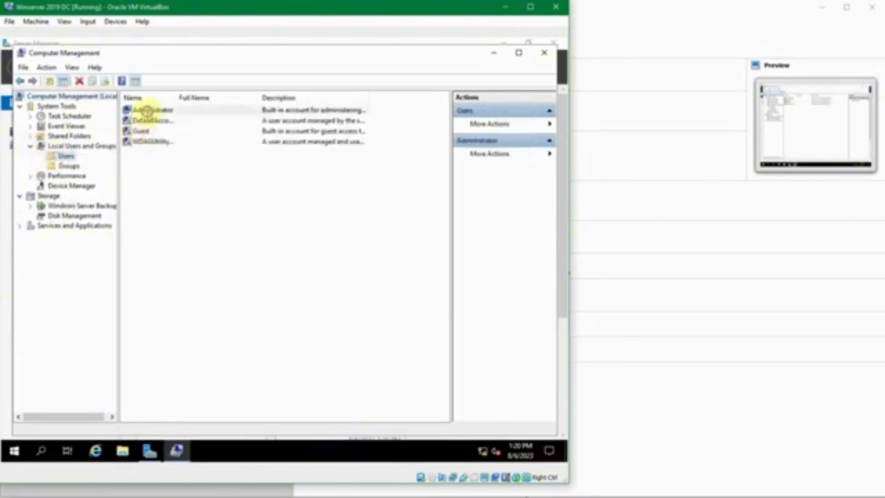
{"action": "right_click", "coordinate": [157, 111]}
Step: Begin a password reset for Administrator and copy the domain controller password from passes.txt
{"action": "left_click", "coordinate": [172, 119]}
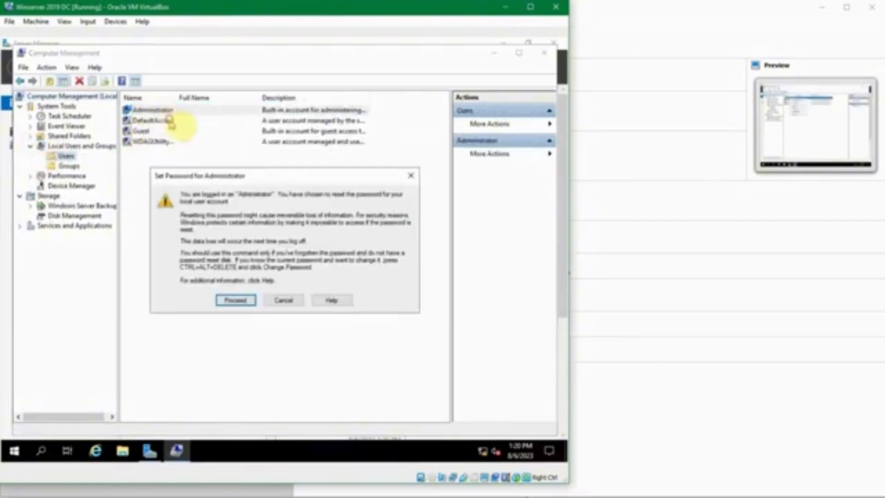
{"action": "left_click", "coordinate": [235, 298]}
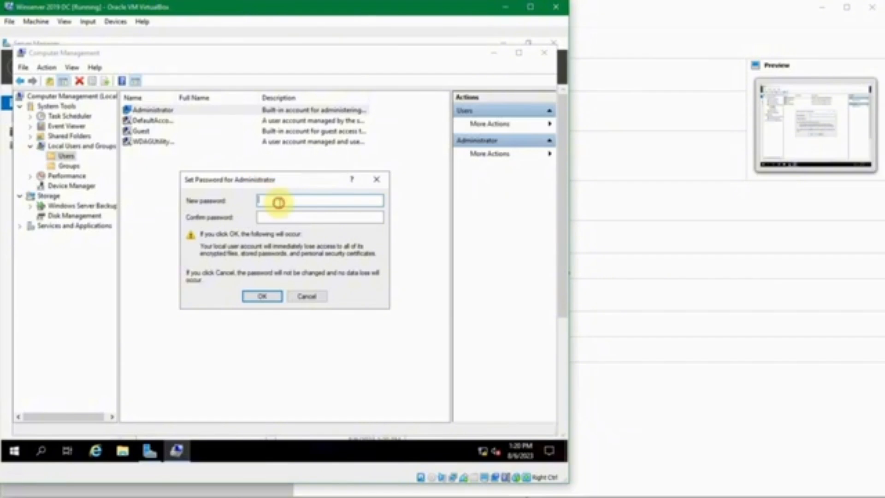
{"action": "left_click", "coordinate": [340, 497]}
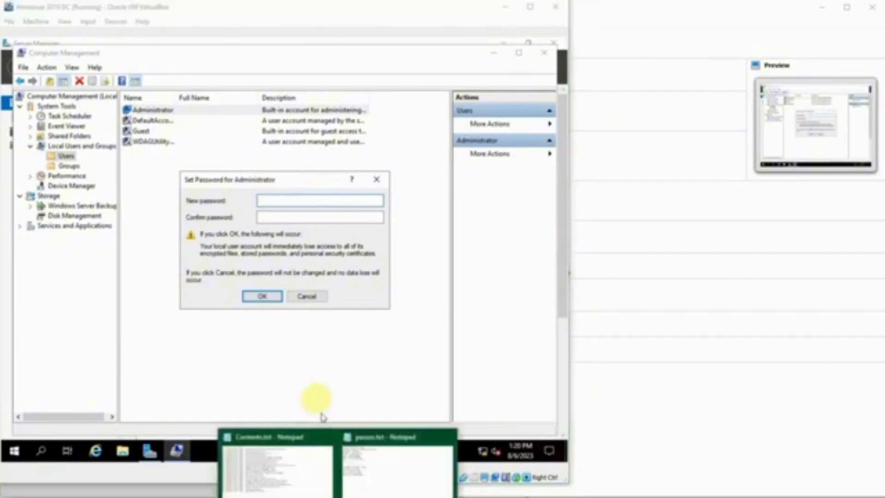
{"action": "left_click", "coordinate": [395, 480]}
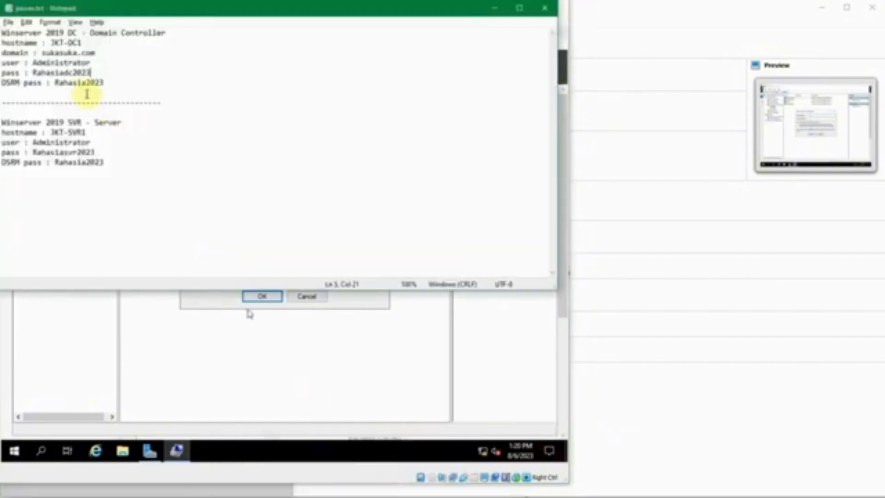
{"action": "double_click", "coordinate": [46, 73]}
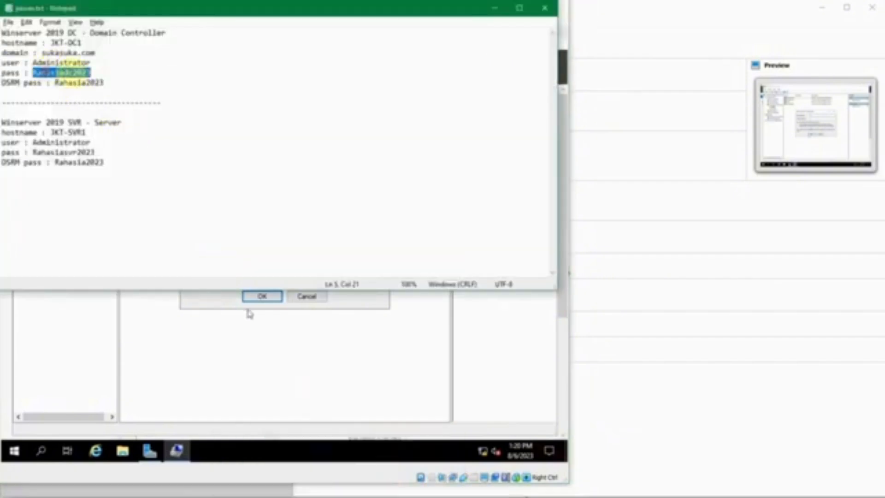
{"action": "left_click", "coordinate": [493, 9]}
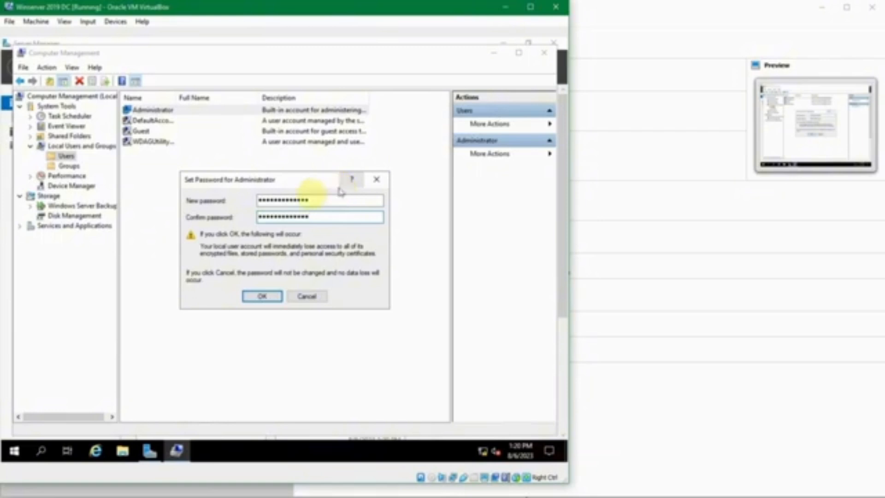
Step: Confirm the new Administrator password and close Computer Management
{"action": "left_click", "coordinate": [259, 296]}
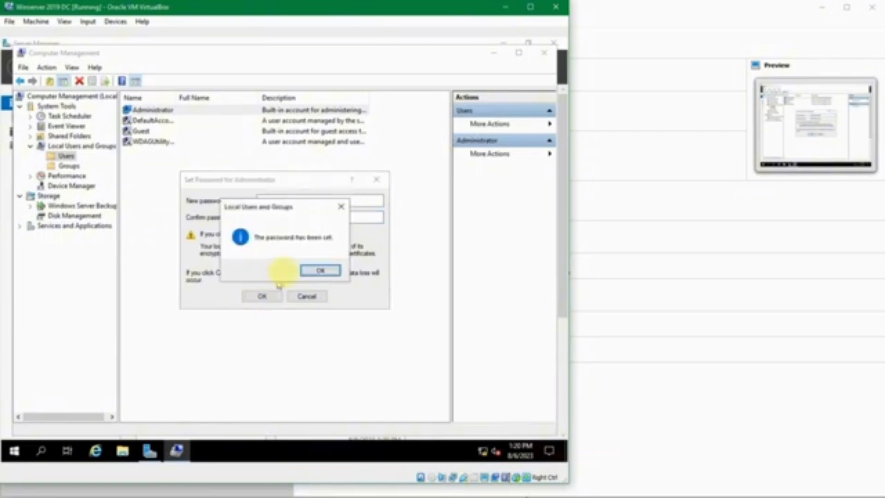
{"action": "left_click", "coordinate": [314, 271]}
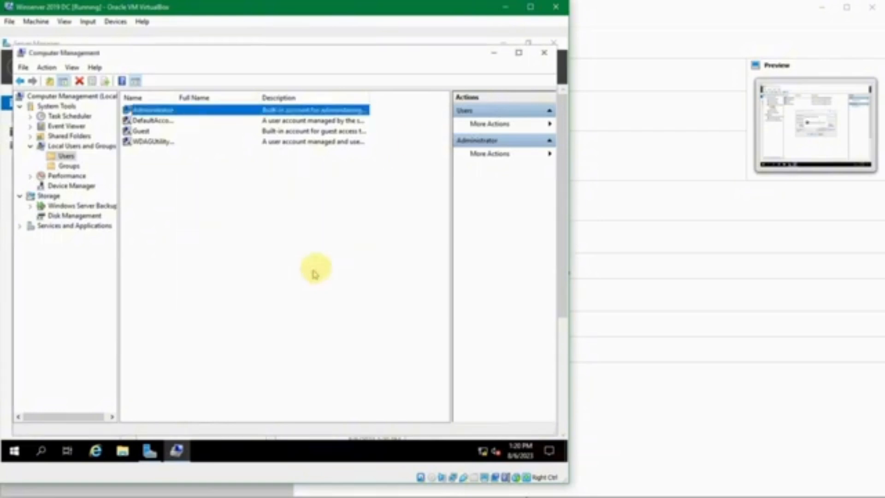
{"action": "left_click", "coordinate": [545, 54]}
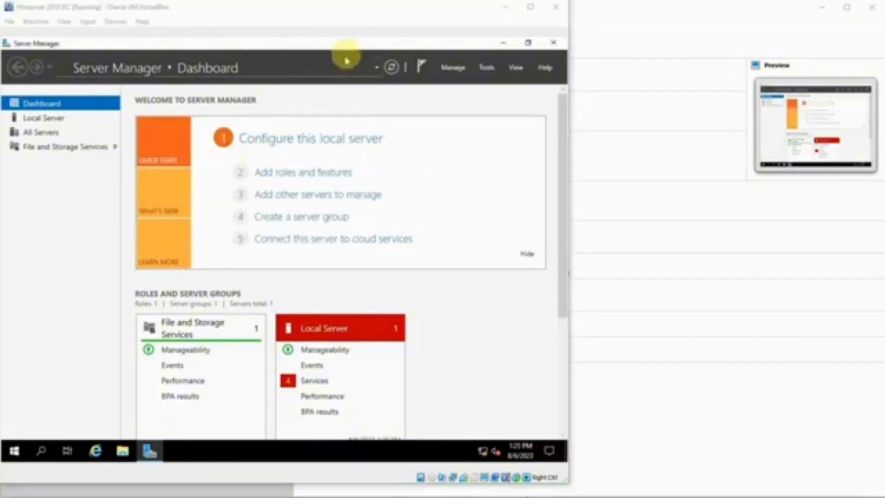
{"action": "left_click", "coordinate": [360, 41]}
Step: Run ipconfig in a command prompt to confirm the IPv4 address 192.168.56.11
{"action": "key", "text": "super+r"}
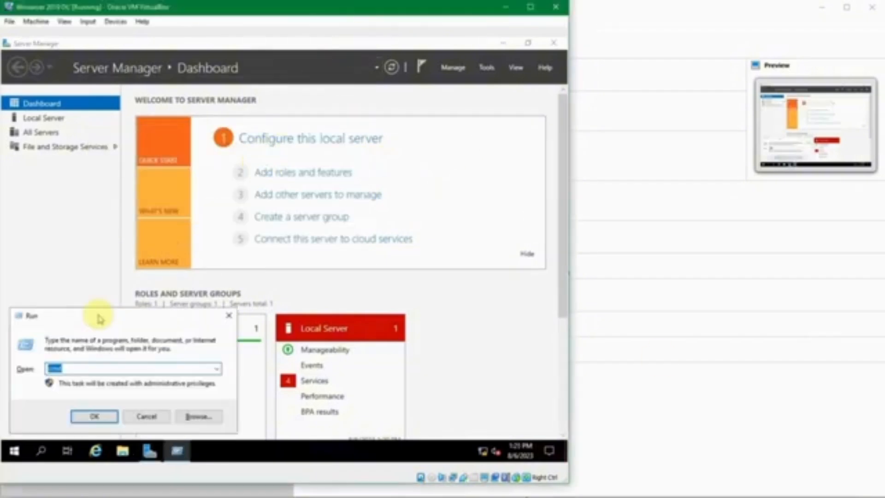
{"action": "key", "text": "Return"}
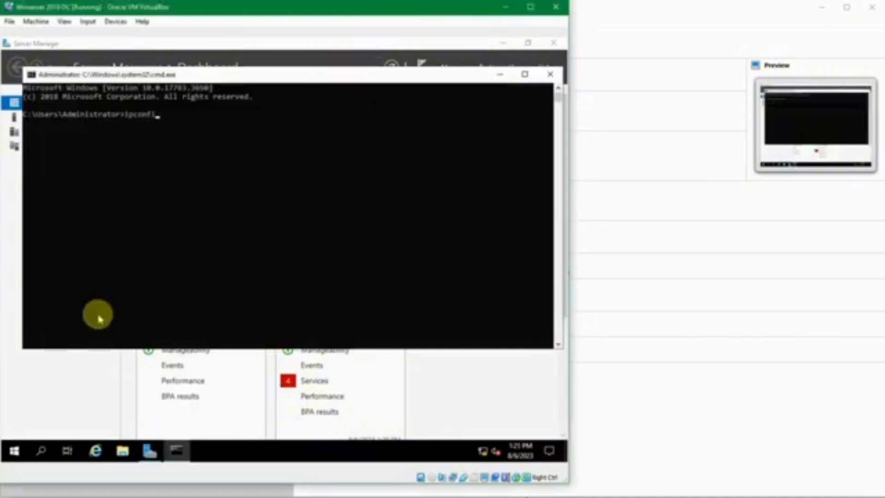
{"action": "type", "text": "ipconfig"}
{"action": "key", "text": "Return"}
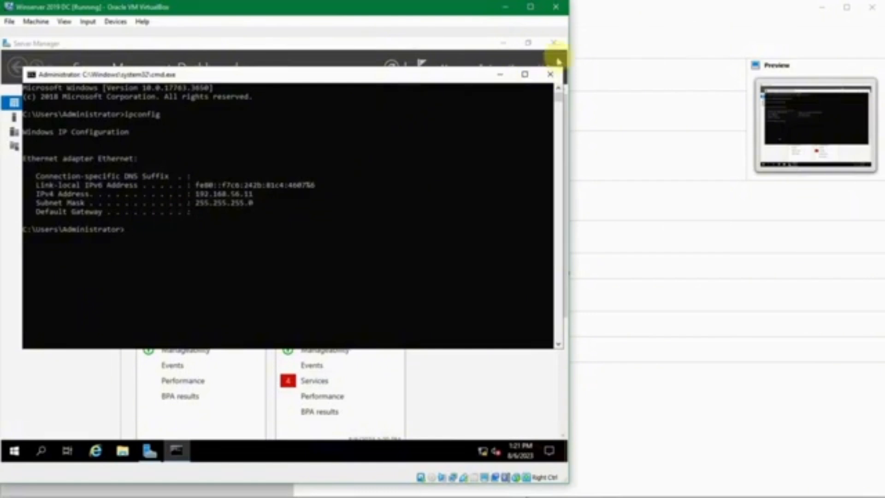
{"action": "left_click", "coordinate": [553, 77]}
Step: Run 'control' and open Network and Sharing Center from the Control Panel
{"action": "key", "text": "super+r"}
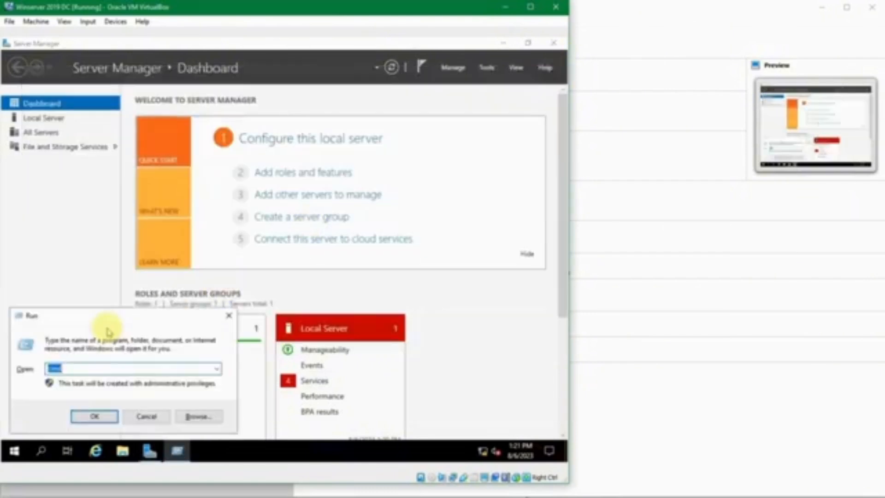
{"action": "type", "text": "control"}
{"action": "key", "text": "Return"}
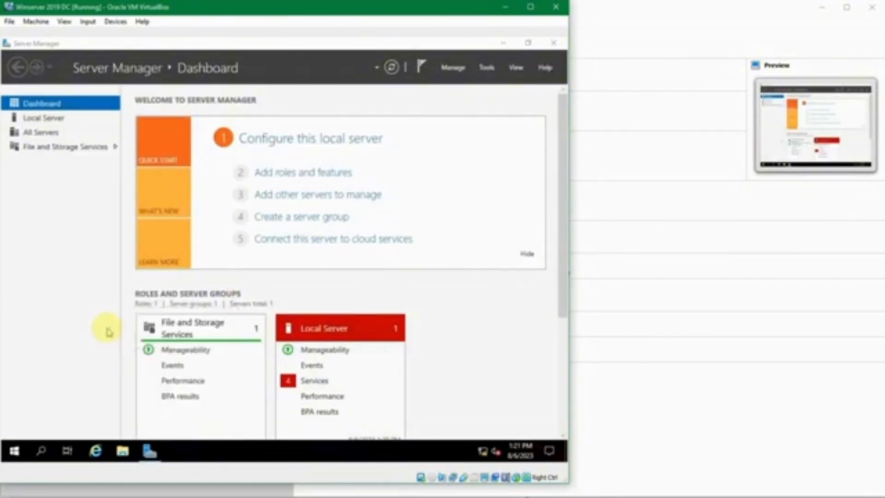
{"action": "scroll", "coordinate": [318, 299], "scroll_direction": "down", "scroll_amount": 2}
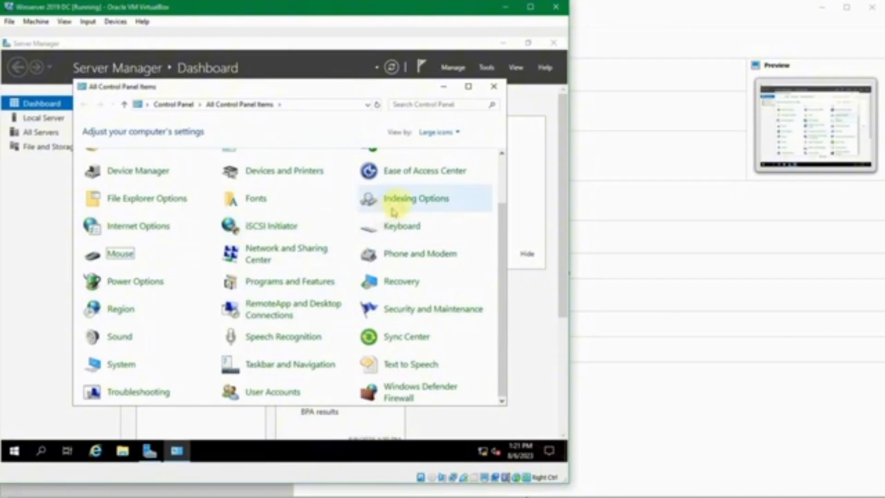
{"action": "scroll", "coordinate": [401, 207], "scroll_direction": "up", "scroll_amount": 1}
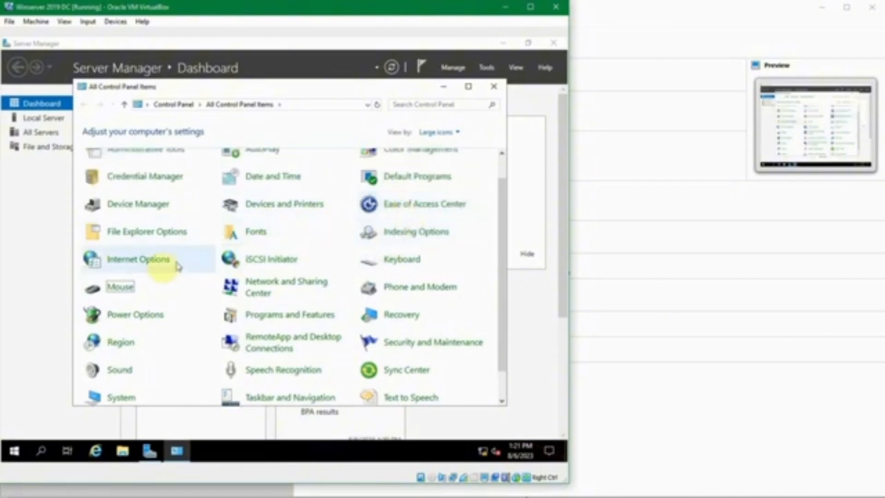
{"action": "left_click", "coordinate": [251, 282]}
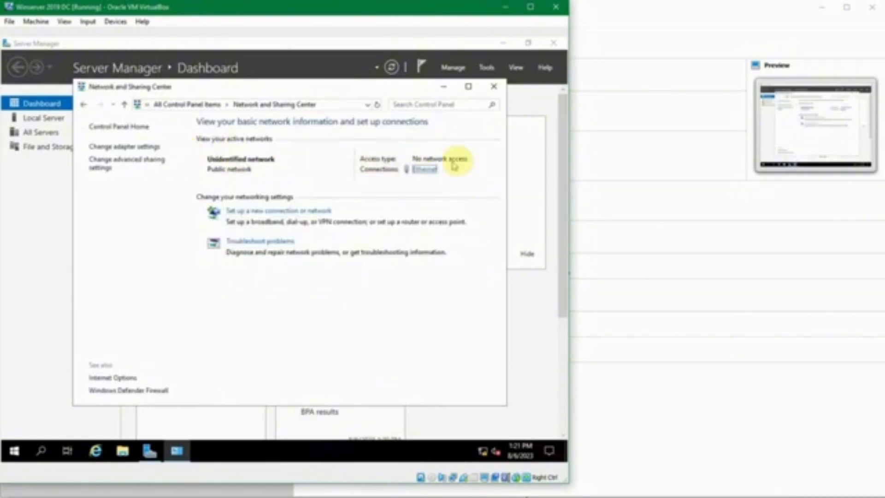
Step: Set Ethernet IPv4 preferred DNS to 127.0.0.1, keeping 192.168.56.11 and 255.255.255.0
{"action": "left_click", "coordinate": [413, 168]}
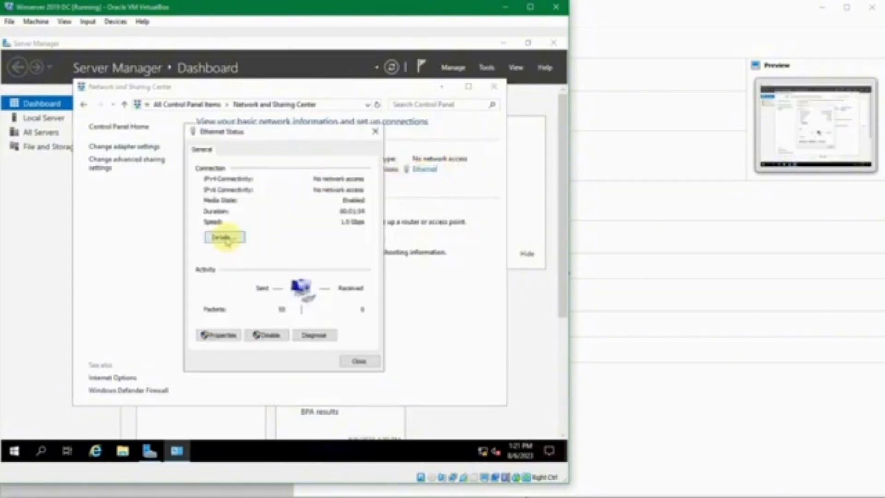
{"action": "left_click", "coordinate": [225, 335]}
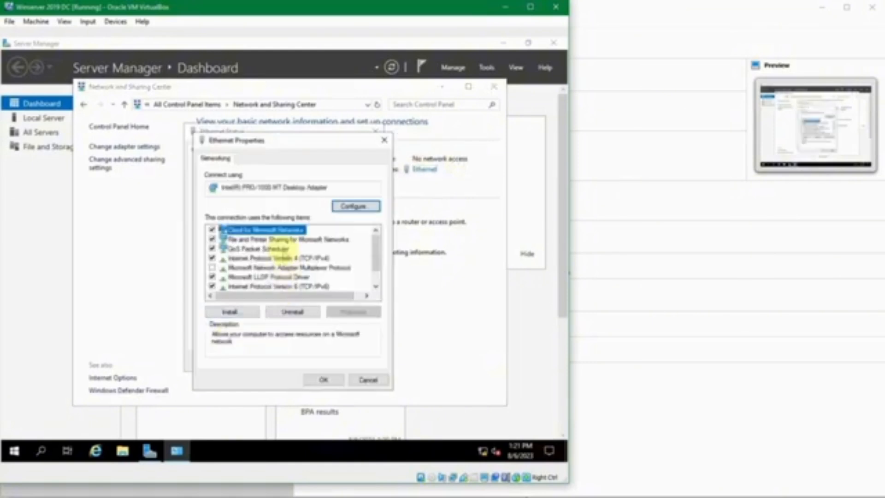
{"action": "double_click", "coordinate": [265, 258]}
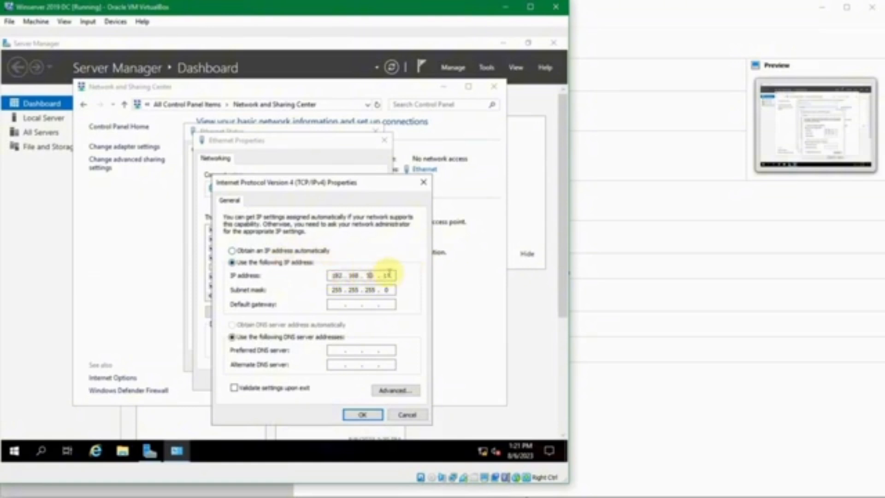
{"action": "left_click", "coordinate": [354, 303]}
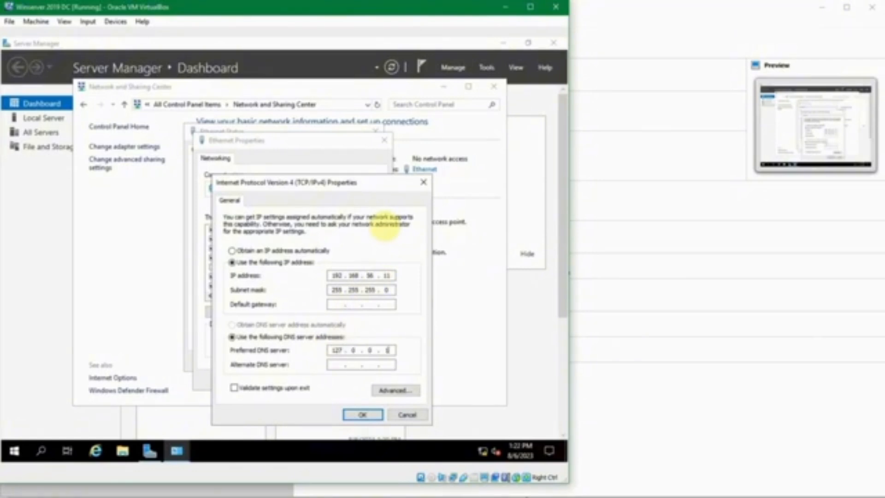
{"action": "left_click", "coordinate": [361, 414]}
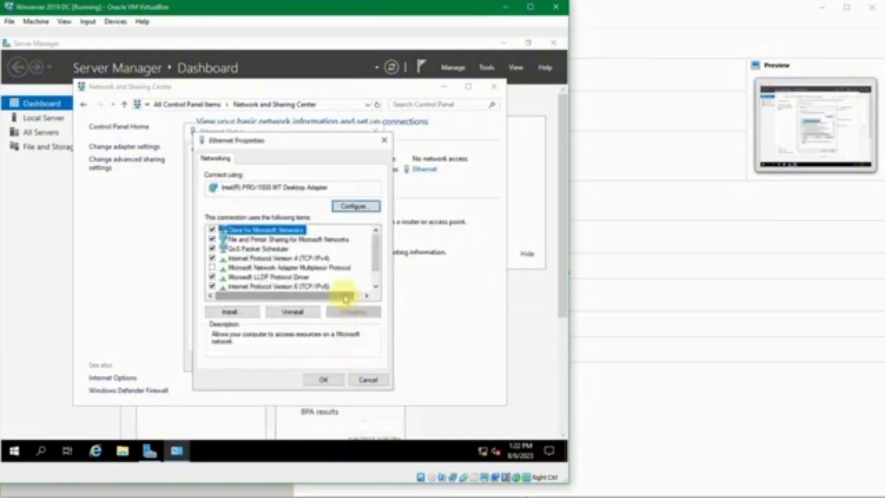
{"action": "left_click", "coordinate": [323, 379]}
{"action": "left_click", "coordinate": [353, 358]}
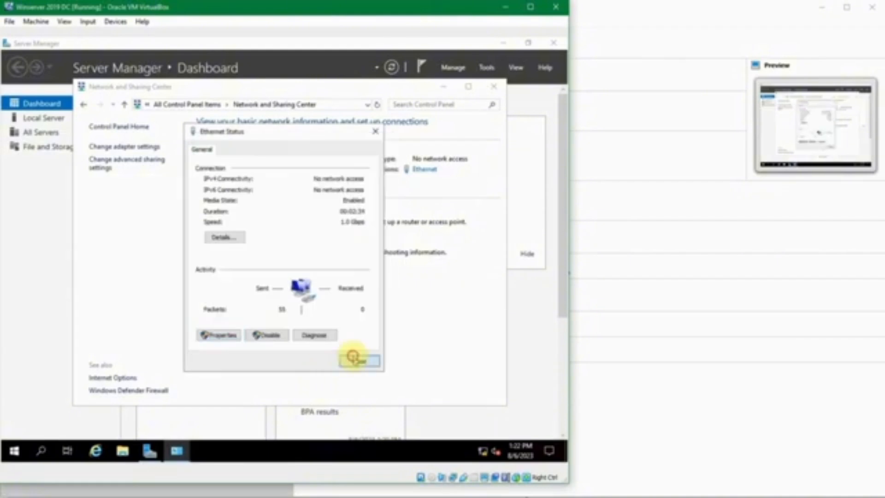
{"action": "left_click", "coordinate": [493, 88]}
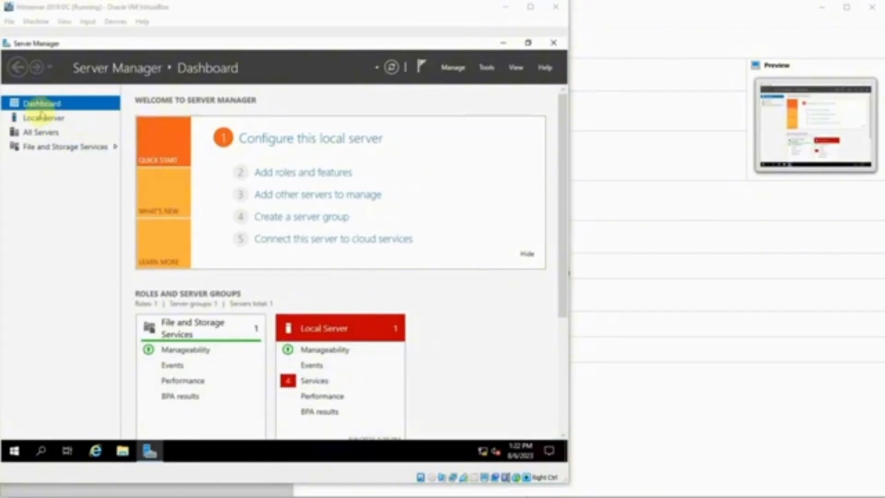
{"action": "left_click", "coordinate": [65, 120]}
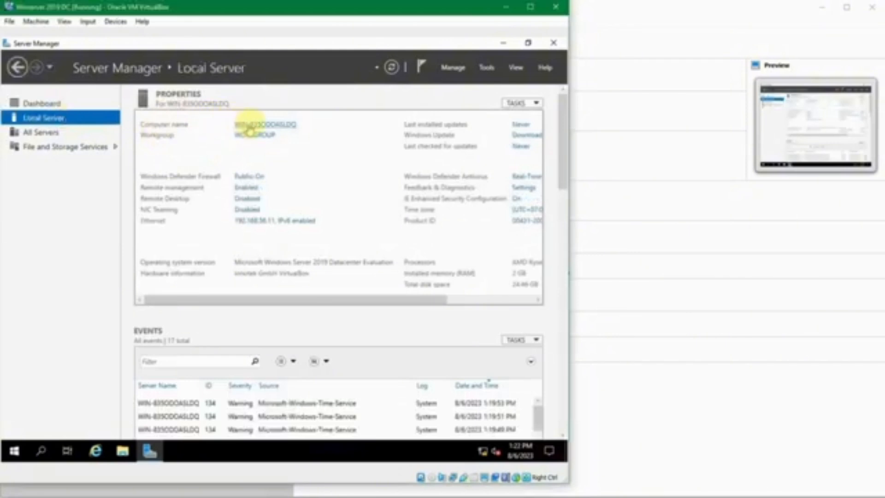
{"action": "left_click", "coordinate": [286, 124]}
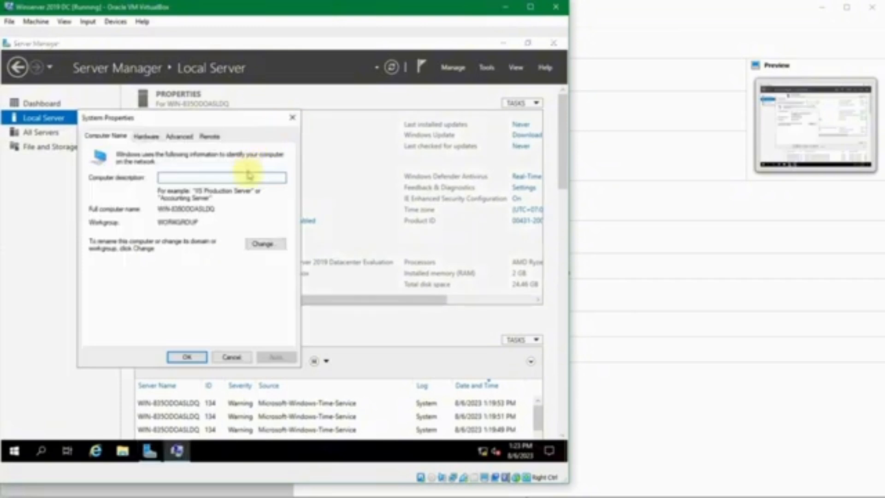
{"action": "left_click", "coordinate": [293, 118]}
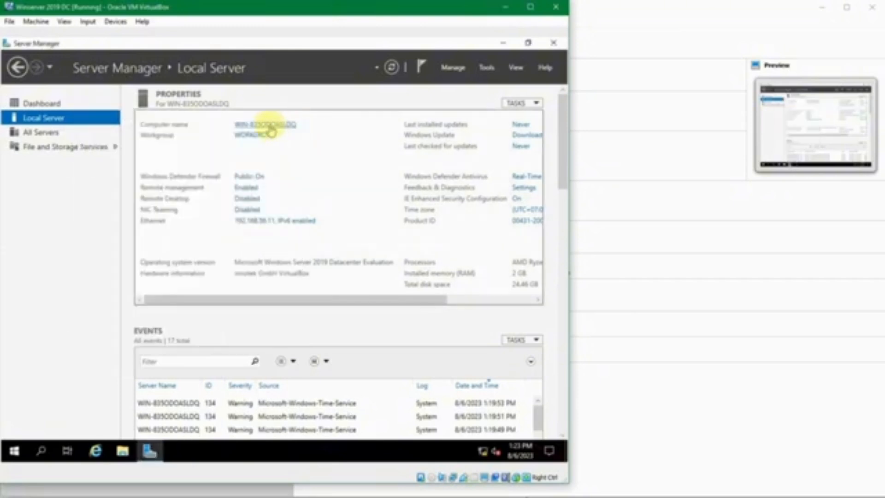
{"action": "left_click", "coordinate": [270, 124]}
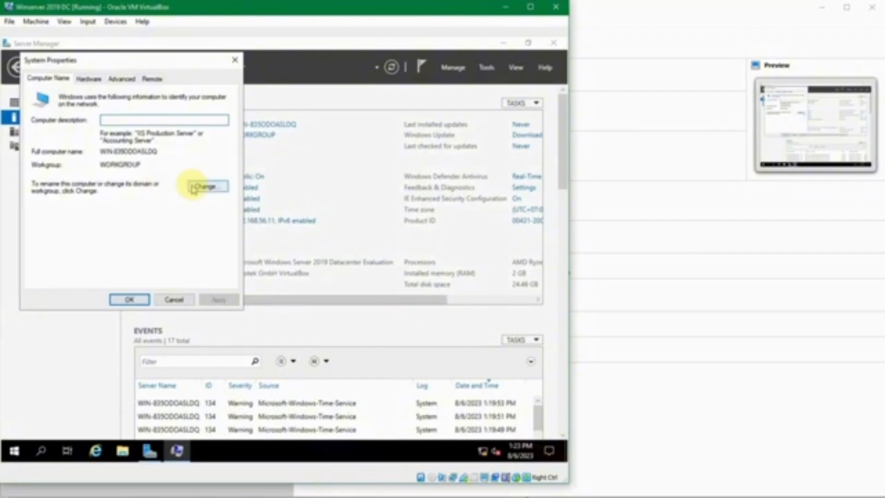
Step: Change the computer name to JKT-DC1 and confirm, leaving a restart pending
{"action": "left_click", "coordinate": [199, 187]}
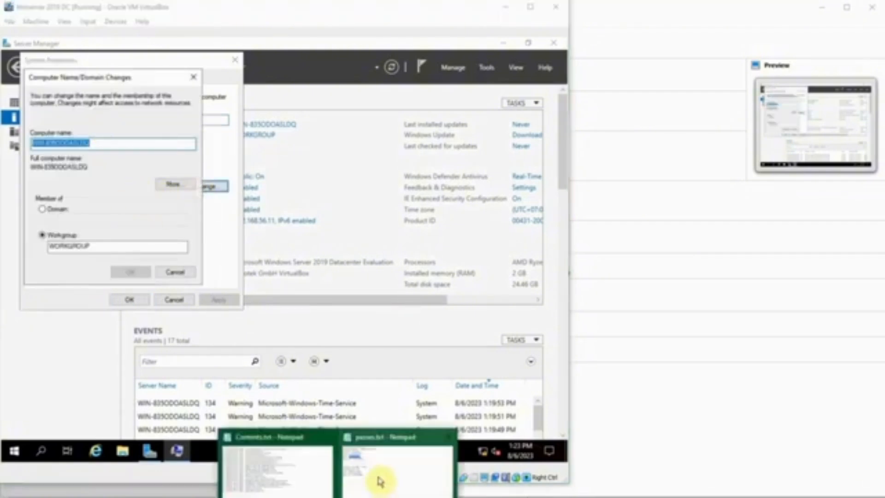
{"action": "left_click", "coordinate": [381, 480]}
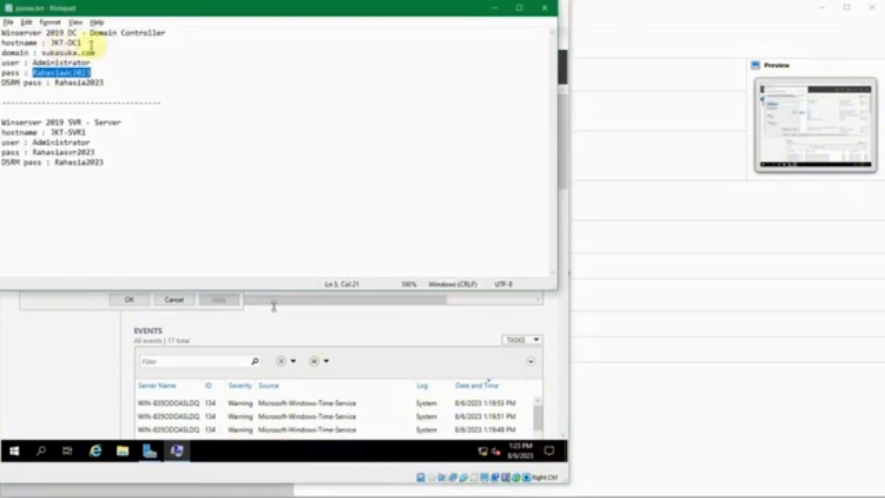
{"action": "left_click", "coordinate": [494, 8]}
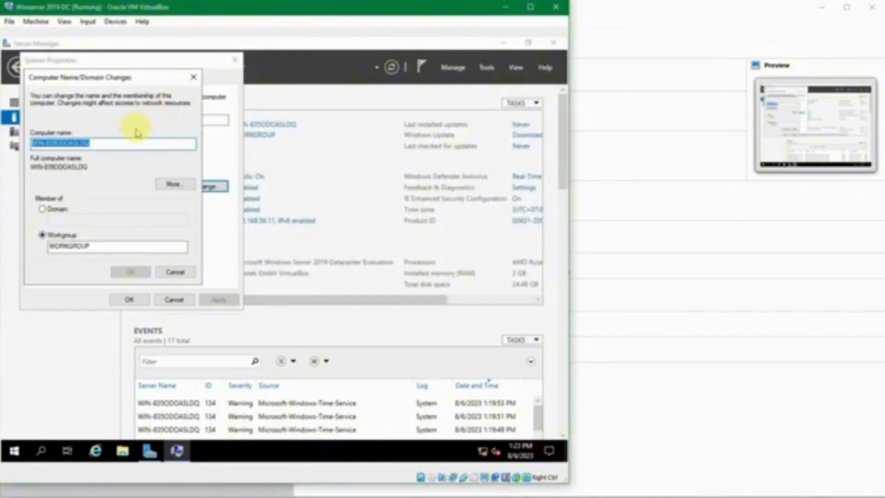
{"action": "type", "text": "DC1"}
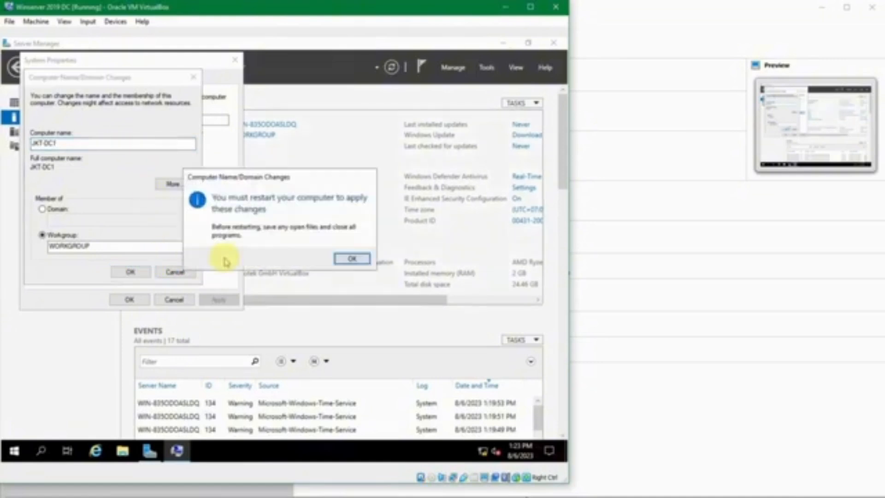
{"action": "left_click", "coordinate": [347, 258]}
{"action": "left_click", "coordinate": [139, 300]}
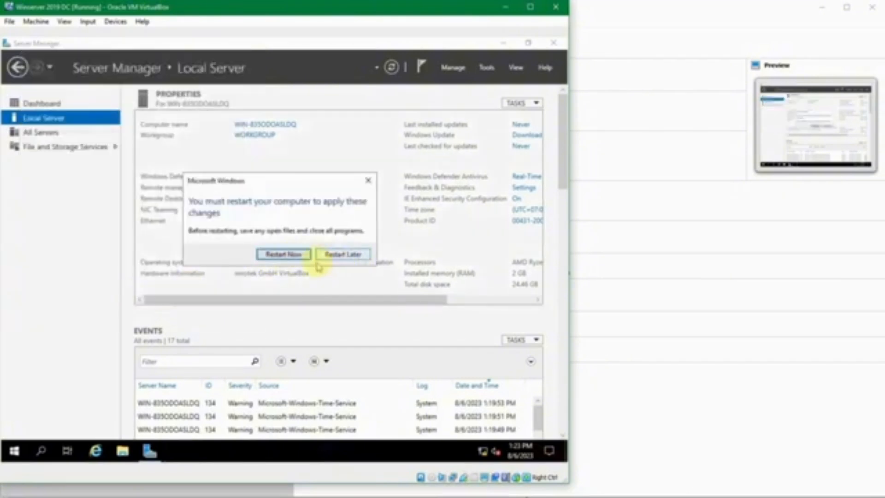
Step: Restart the server now and sign back in as Administrator after the reboot
{"action": "left_click", "coordinate": [285, 254]}
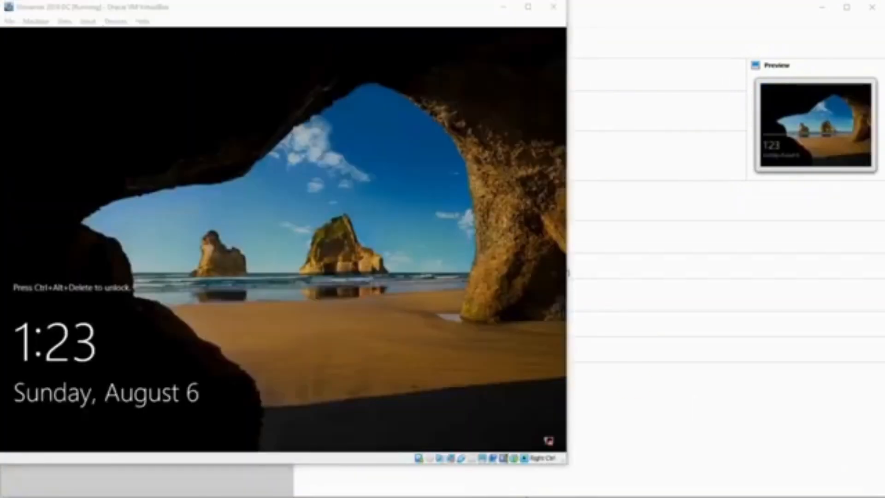
{"action": "left_click", "coordinate": [445, 309]}
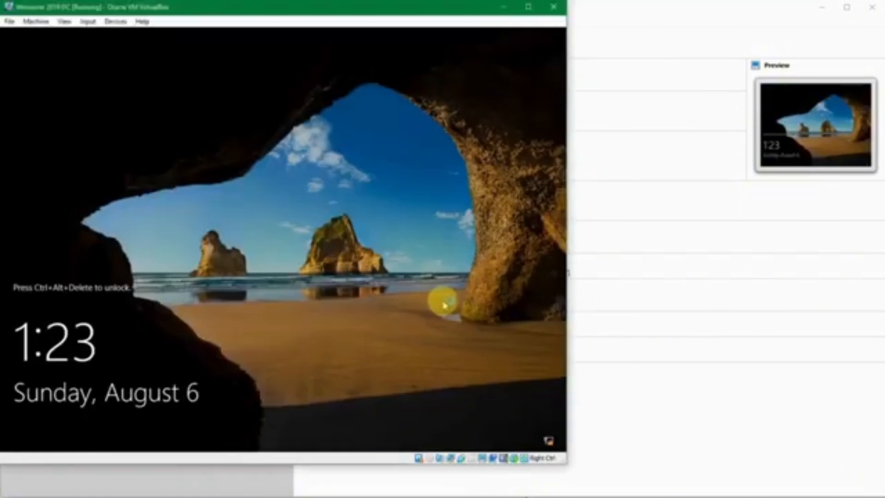
{"action": "key", "text": "Control_R+Delete"}
{"action": "type", "text": "•••••••••••"}
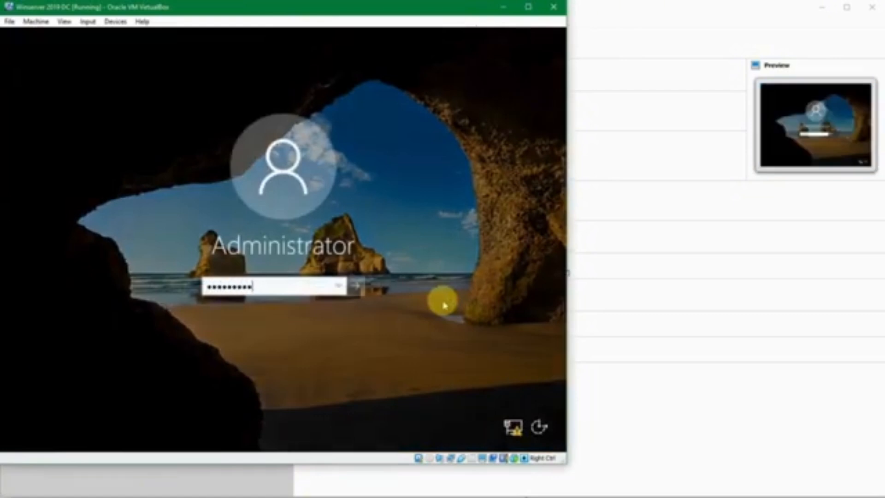
{"action": "key", "text": "Return"}
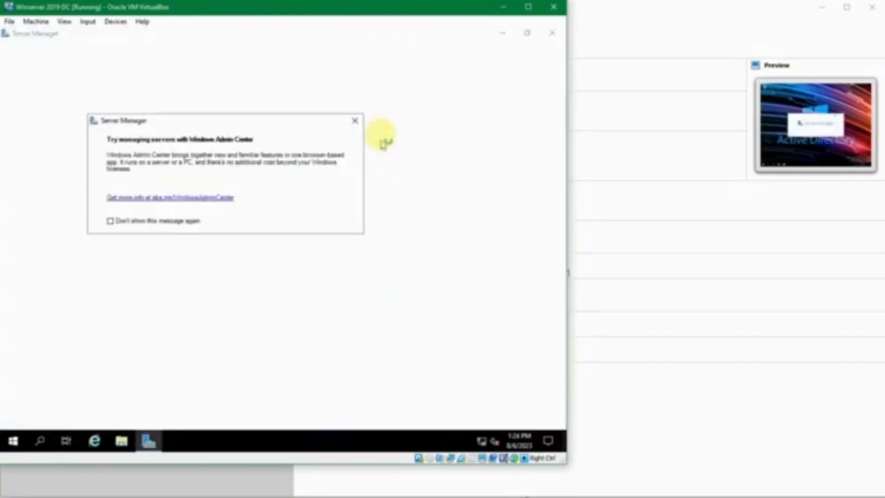
Step: Dismiss the Windows Admin Center notice and open Server Manager's Manage menu
{"action": "left_click", "coordinate": [355, 122]}
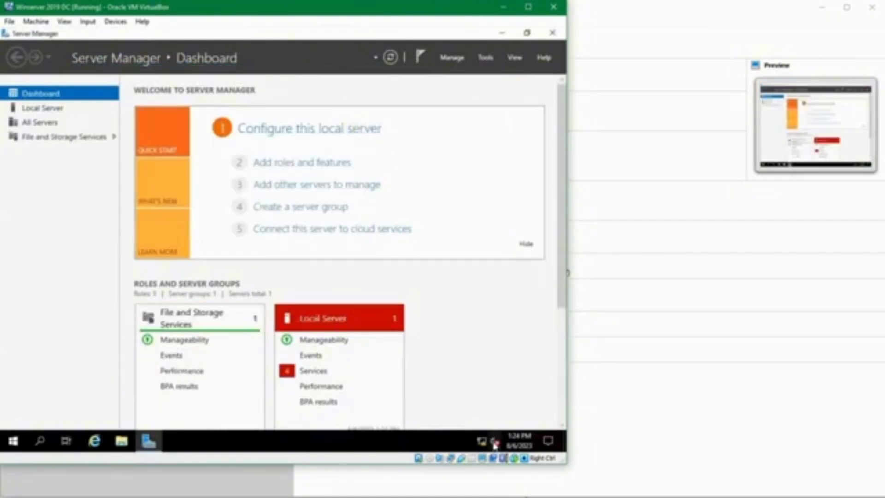
{"action": "key", "text": "Control_R"}
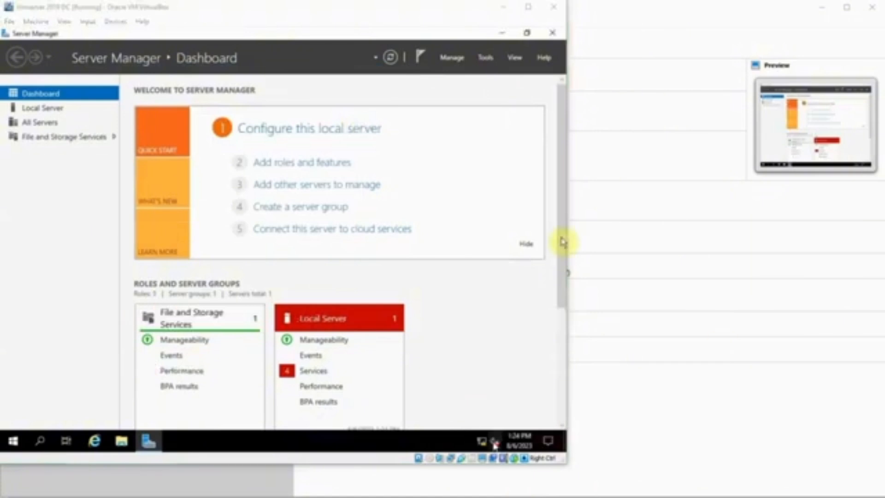
{"action": "left_click", "coordinate": [291, 50]}
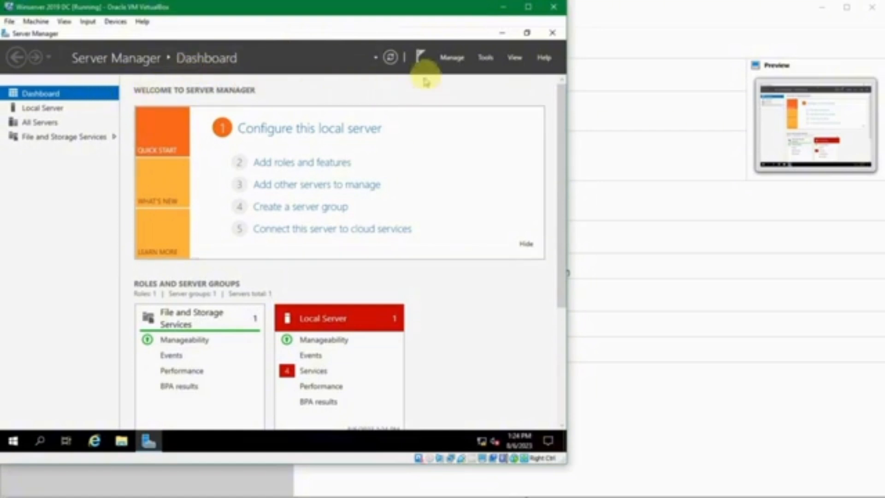
{"action": "left_click", "coordinate": [450, 58]}
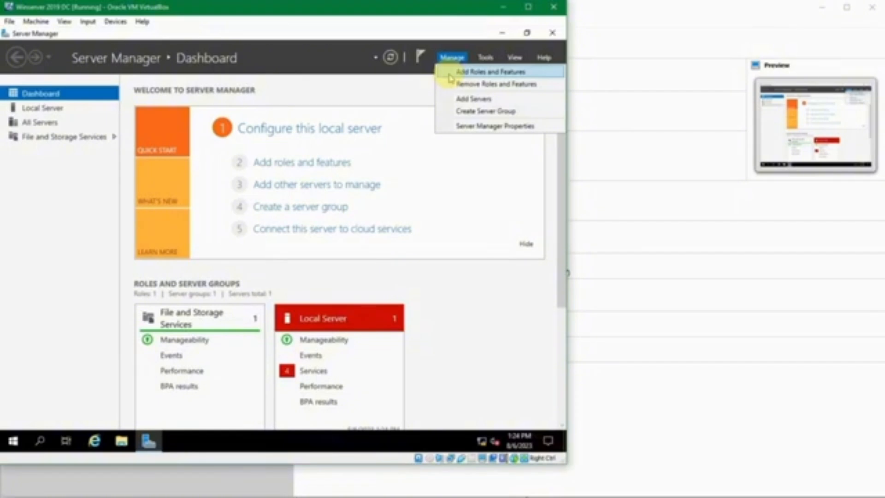
Step: Run Add Roles and Features as a role-based installation targeting JKT-DC1, up to Server Roles
{"action": "left_click", "coordinate": [450, 77]}
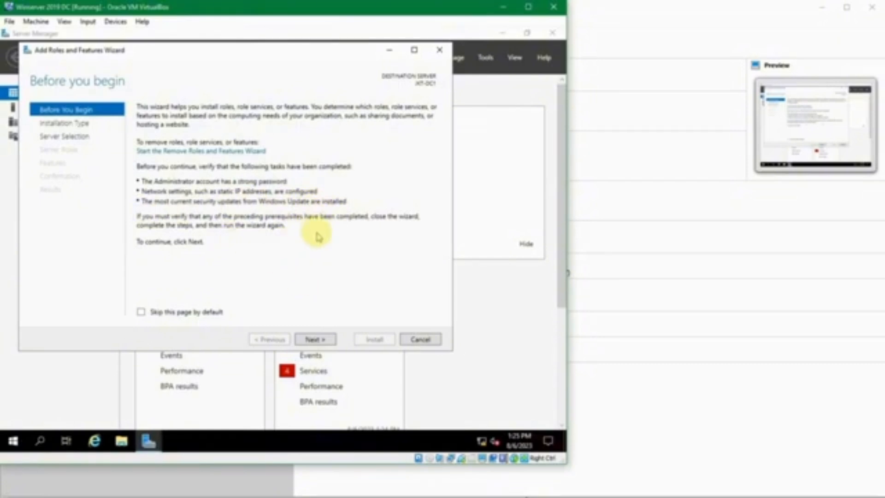
{"action": "left_click", "coordinate": [317, 340]}
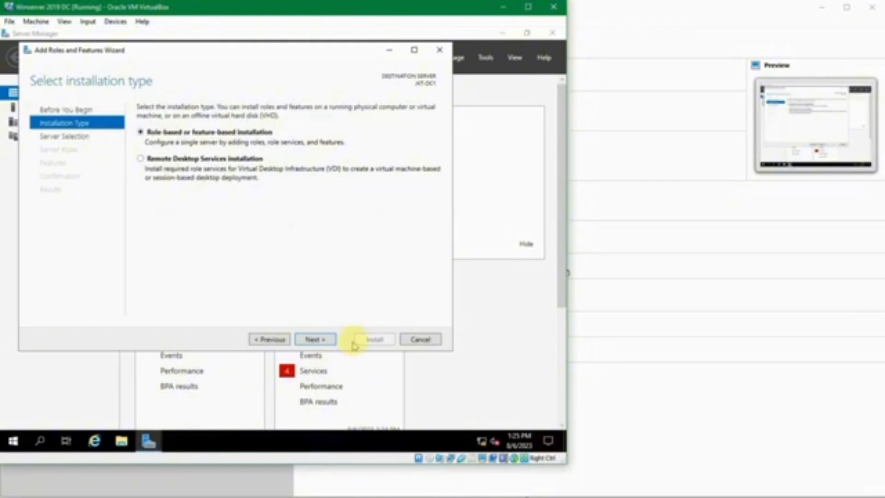
{"action": "left_click", "coordinate": [326, 339]}
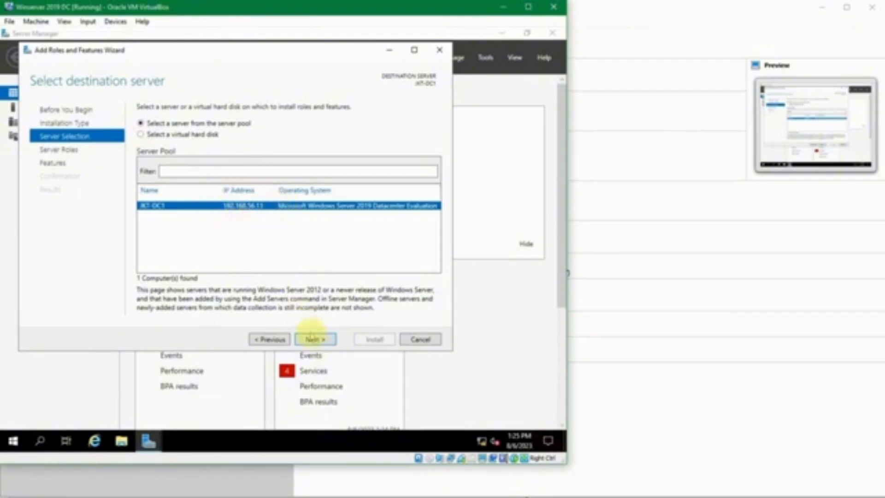
{"action": "left_click", "coordinate": [312, 339]}
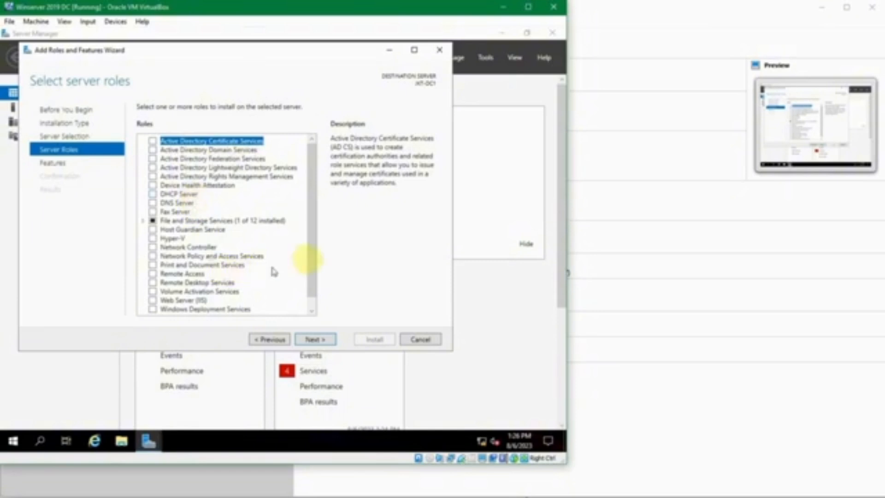
Step: Check Active Directory Domain Services with its required management features and continue to Features
{"action": "left_click_drag", "start_coordinate": [310, 224], "coordinate": [315, 271]}
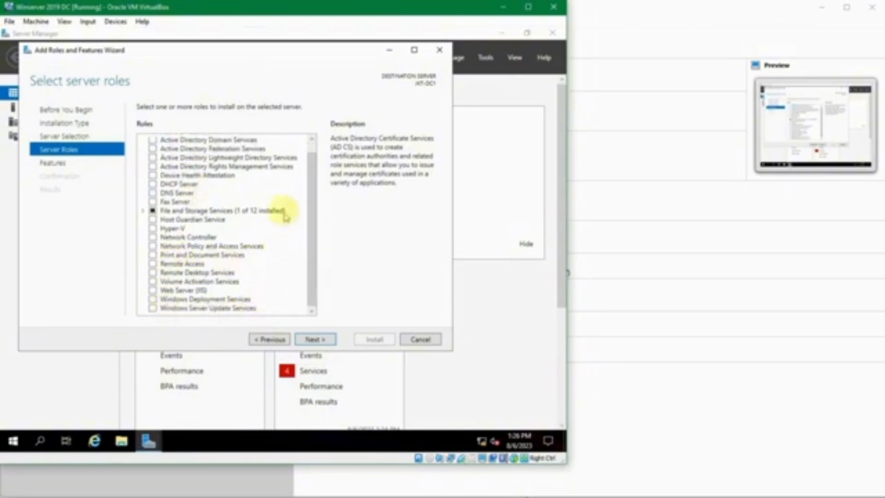
{"action": "left_click_drag", "start_coordinate": [310, 171], "coordinate": [310, 149]}
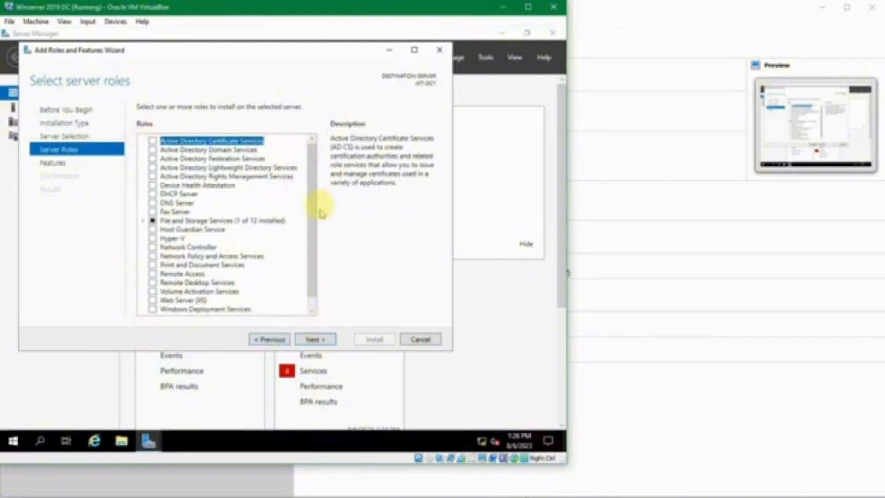
{"action": "left_click_drag", "start_coordinate": [315, 193], "coordinate": [309, 159]}
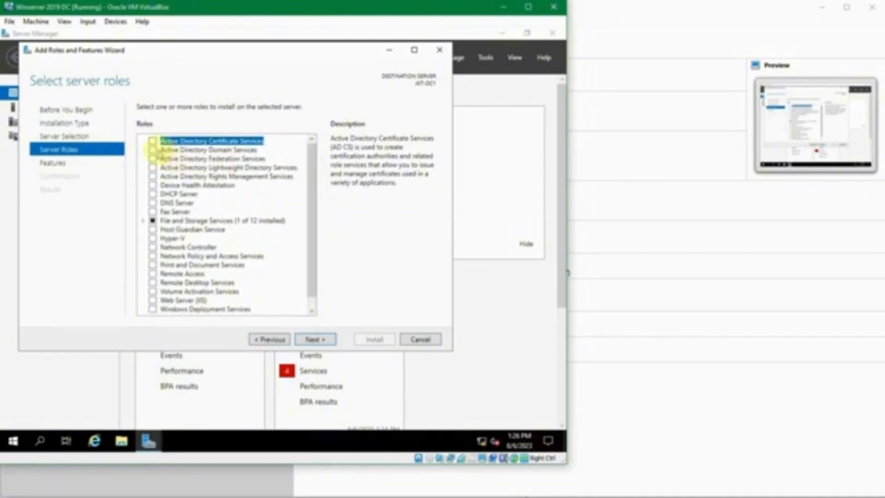
{"action": "left_click", "coordinate": [152, 149]}
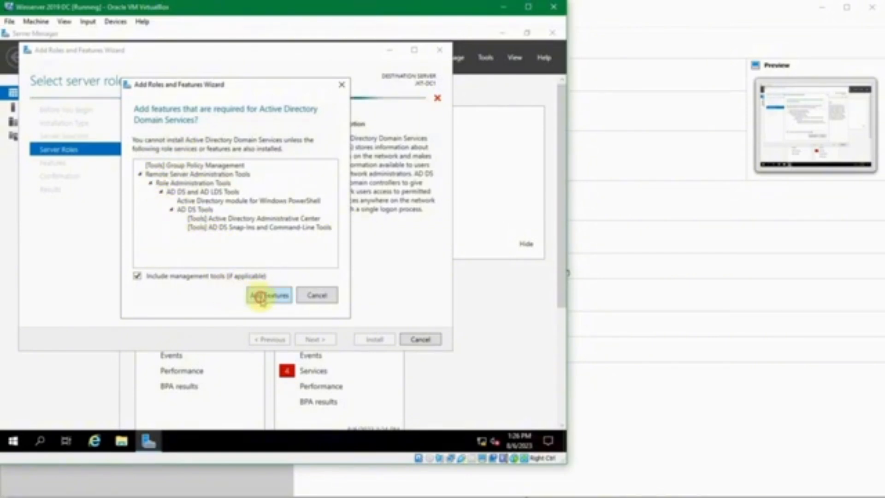
{"action": "left_click", "coordinate": [261, 296]}
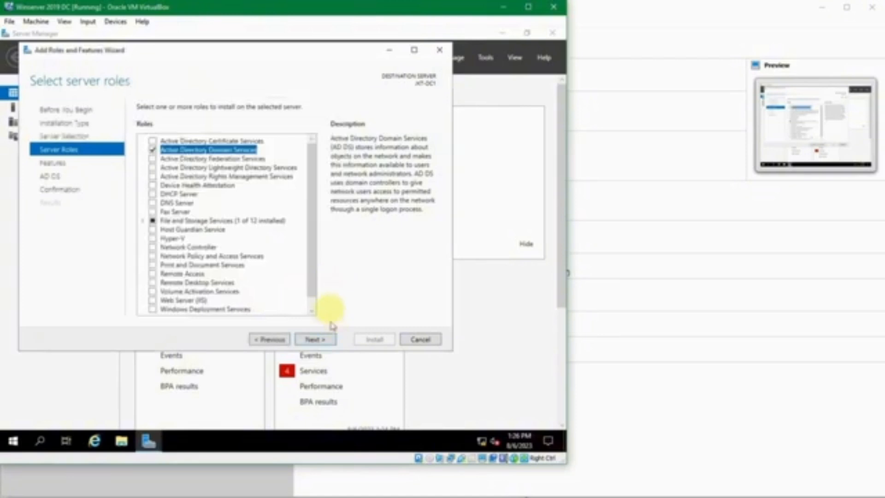
{"action": "left_click", "coordinate": [314, 340]}
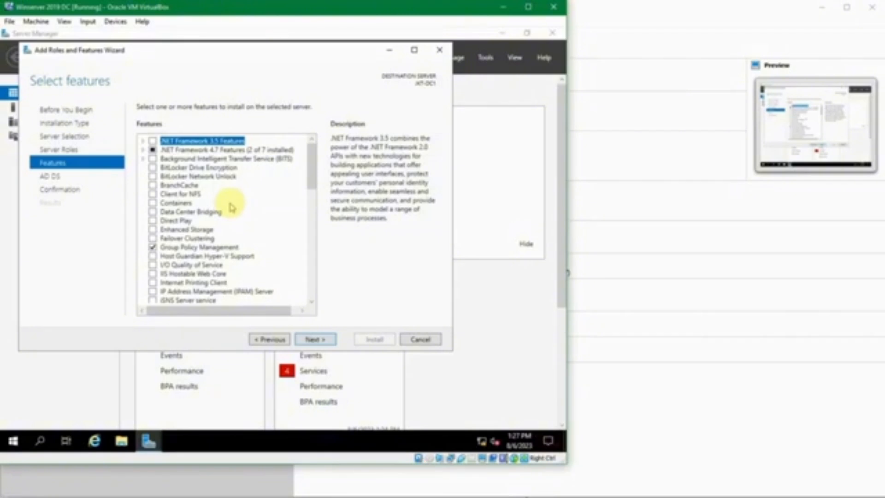
Step: Browse the Features list, reading Group Policy Management, IIS Hostable Web Core, BitLocker and BITS descriptions
{"action": "scroll", "coordinate": [232, 207], "scroll_direction": "down", "scroll_amount": 1}
{"action": "scroll", "coordinate": [232, 205], "scroll_direction": "down", "scroll_amount": 2}
{"action": "scroll", "coordinate": [233, 205], "scroll_direction": "up", "scroll_amount": 1}
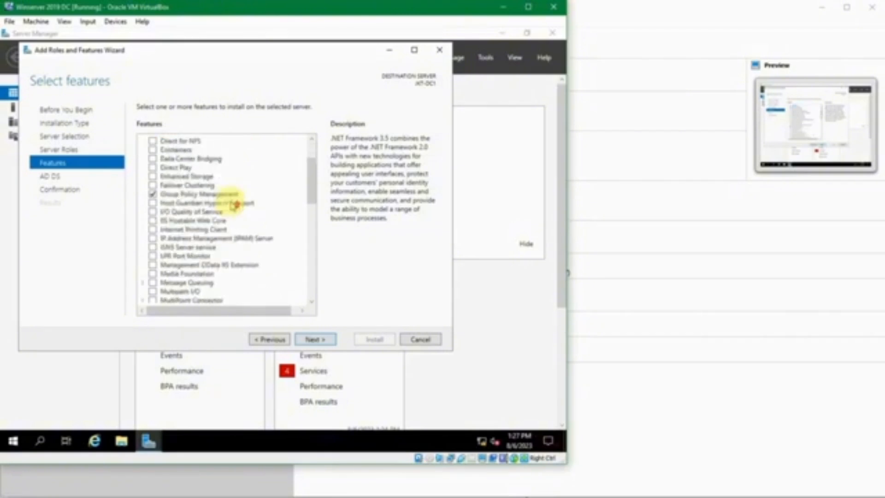
{"action": "scroll", "coordinate": [233, 205], "scroll_direction": "up", "scroll_amount": 2}
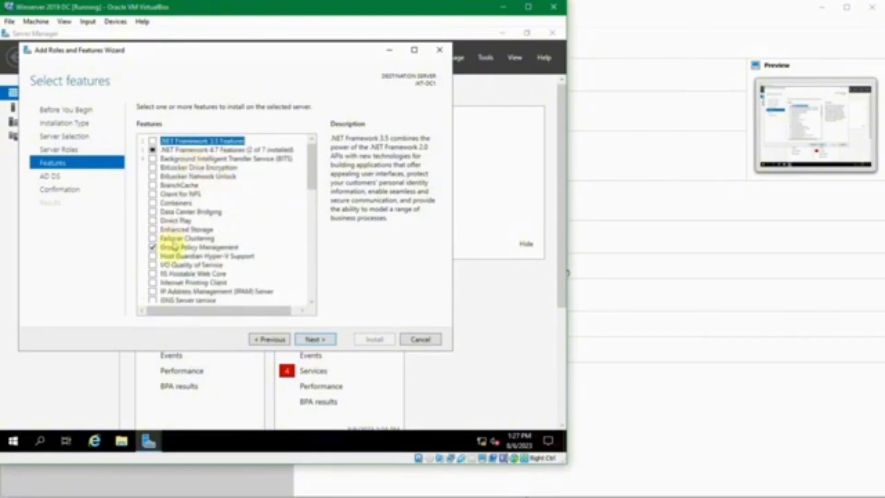
{"action": "left_click", "coordinate": [196, 247]}
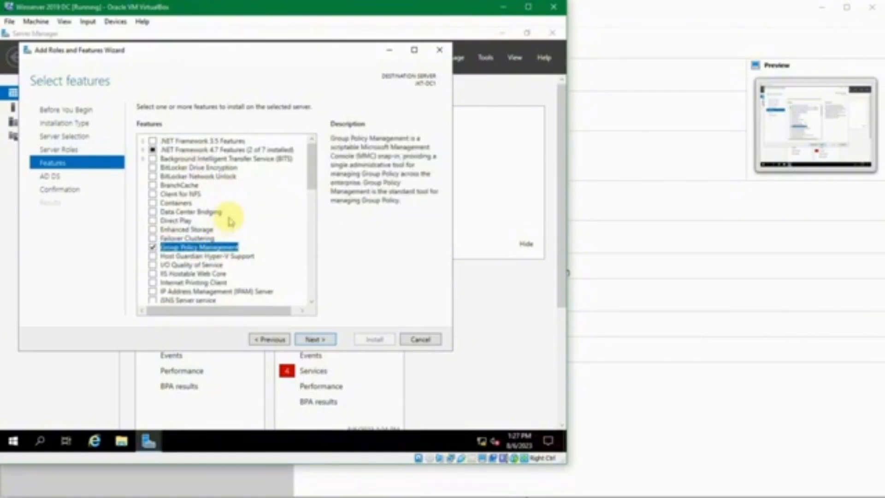
{"action": "left_click", "coordinate": [189, 274]}
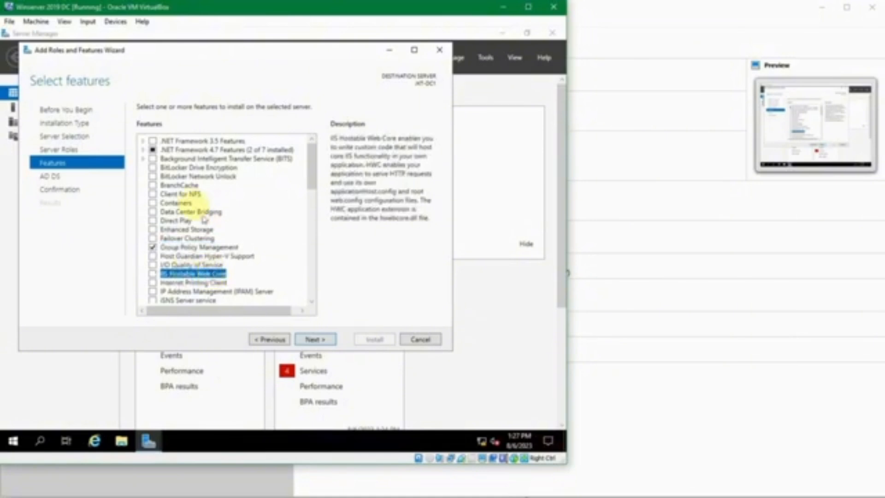
{"action": "left_click", "coordinate": [182, 177]}
{"action": "left_click", "coordinate": [183, 168]}
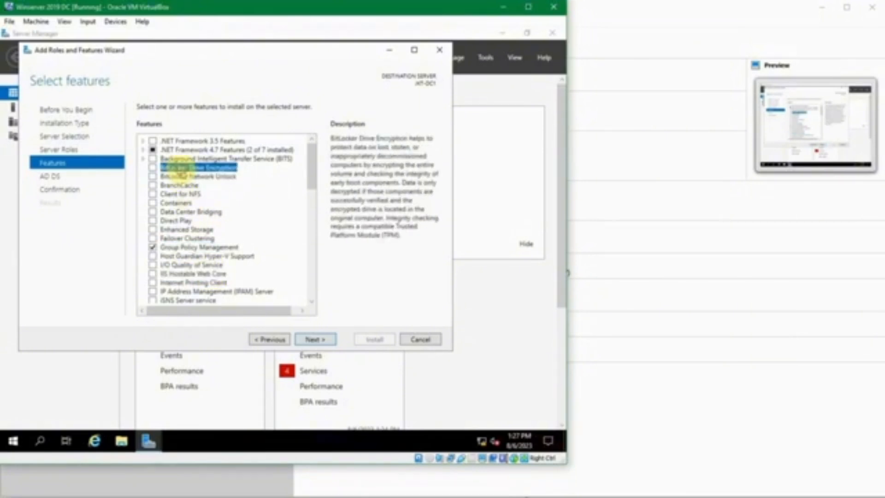
{"action": "left_click", "coordinate": [194, 159]}
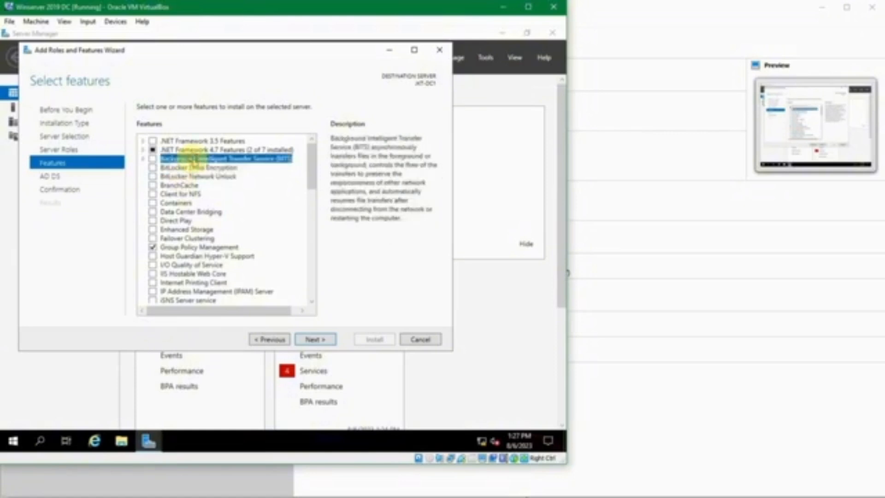
Step: Confirm Group Policy Management stays included and advance to the AD DS page
{"action": "scroll", "coordinate": [196, 219], "scroll_direction": "down", "scroll_amount": 6}
{"action": "scroll", "coordinate": [196, 223], "scroll_direction": "down", "scroll_amount": 5}
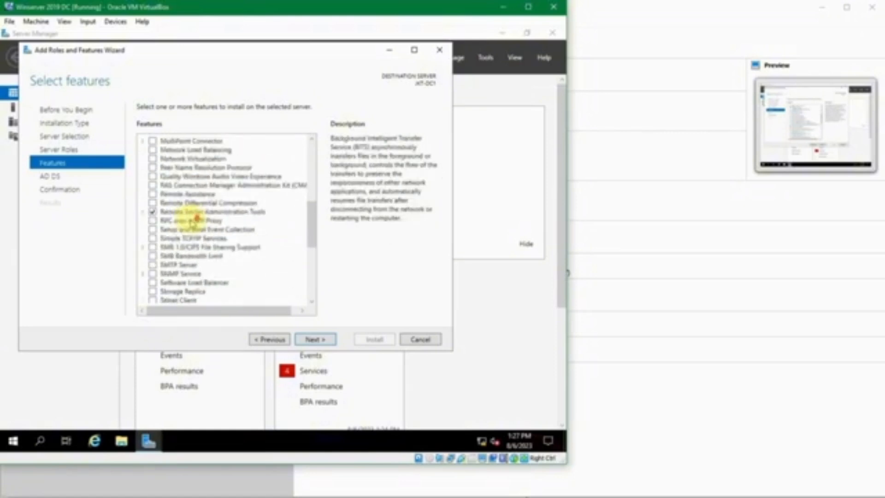
{"action": "scroll", "coordinate": [194, 224], "scroll_direction": "down", "scroll_amount": 4}
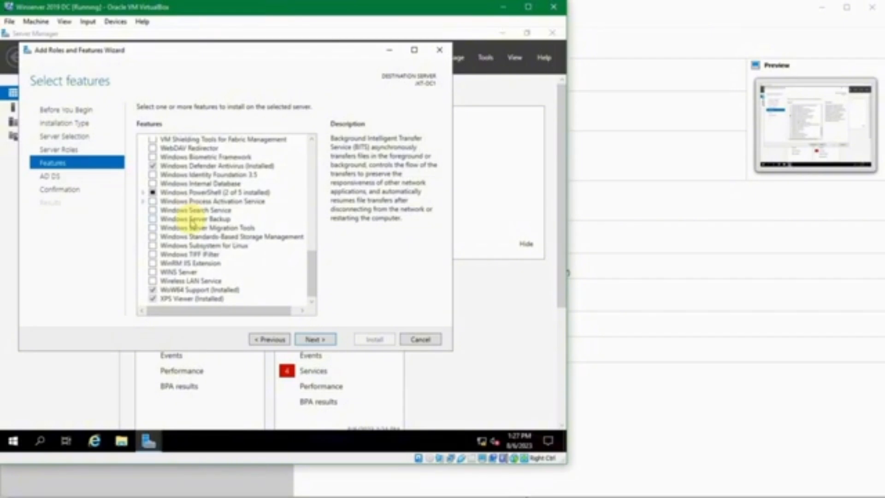
{"action": "scroll", "coordinate": [193, 224], "scroll_direction": "up", "scroll_amount": 15}
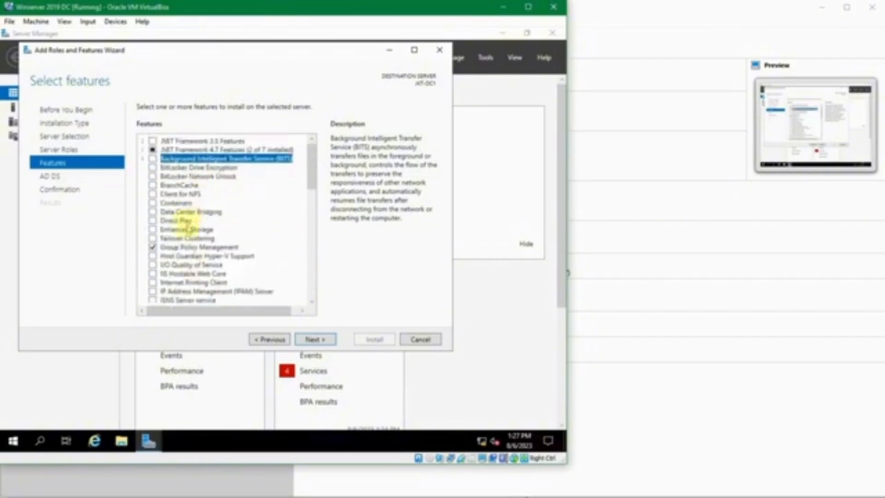
{"action": "left_click", "coordinate": [192, 247]}
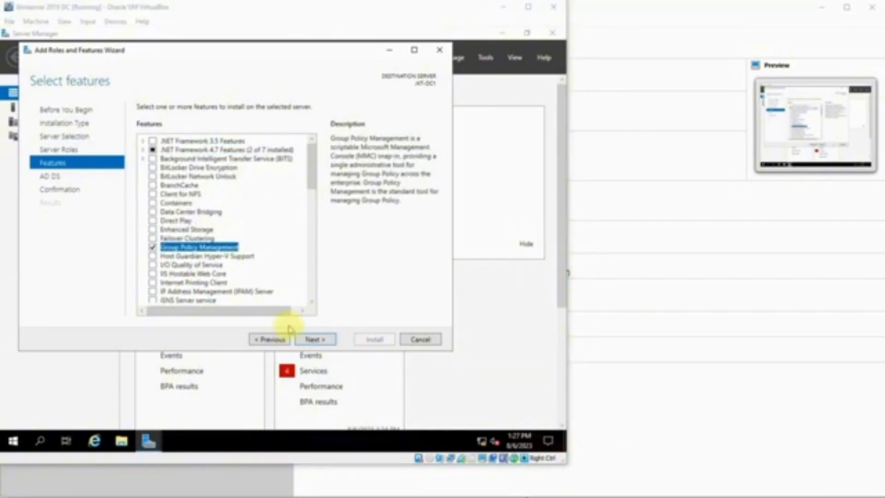
{"action": "left_click", "coordinate": [325, 340]}
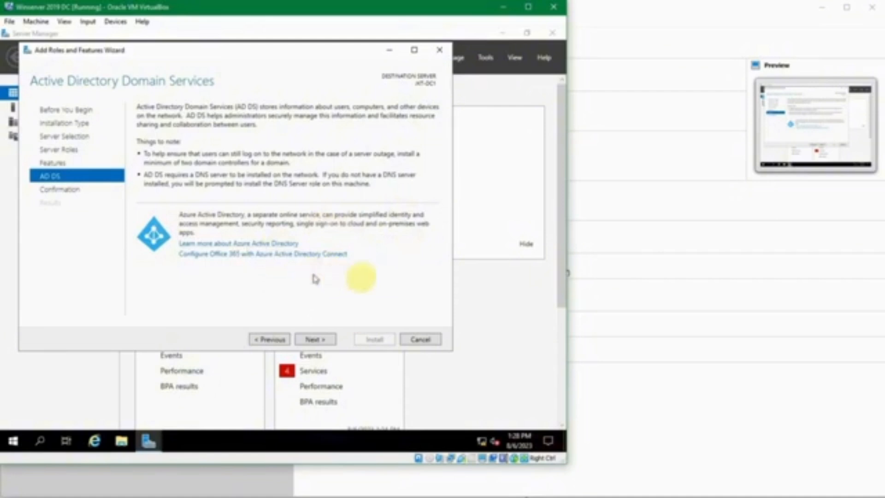
Step: Advance past the AD DS information page to the installation Confirmation list
{"action": "left_click", "coordinate": [321, 338]}
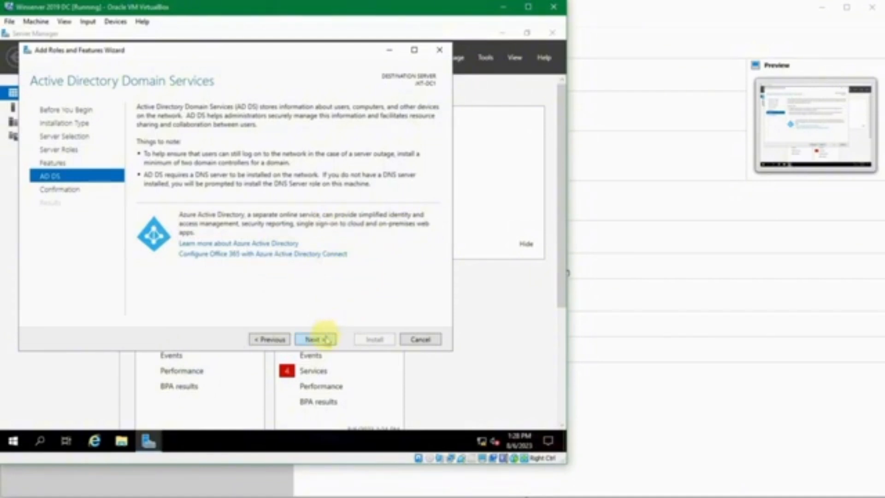
{"action": "left_click", "coordinate": [326, 339]}
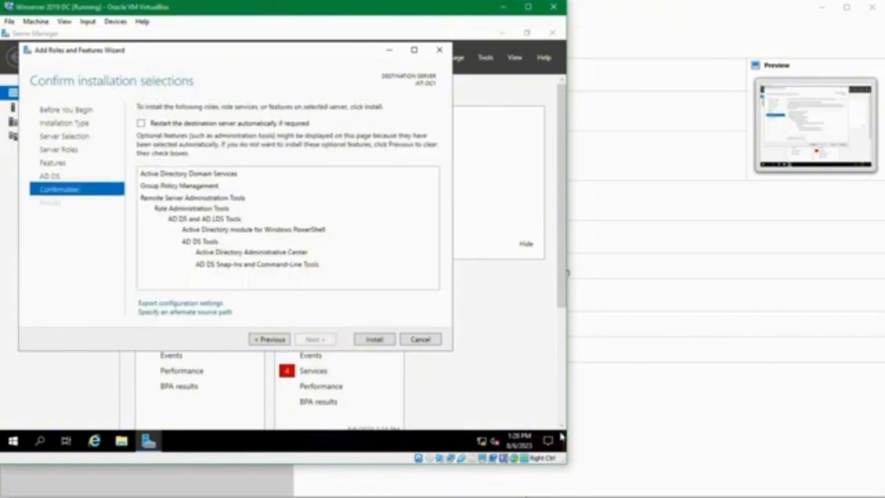
Step: Install AD DS, Group Policy Management and the AD DS tools on JKT-DC1
{"action": "left_click", "coordinate": [341, 292]}
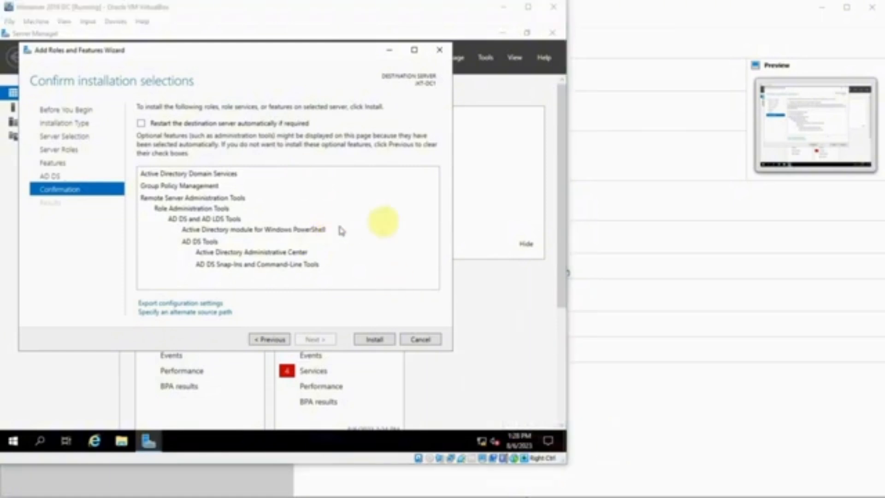
{"action": "left_click", "coordinate": [388, 223]}
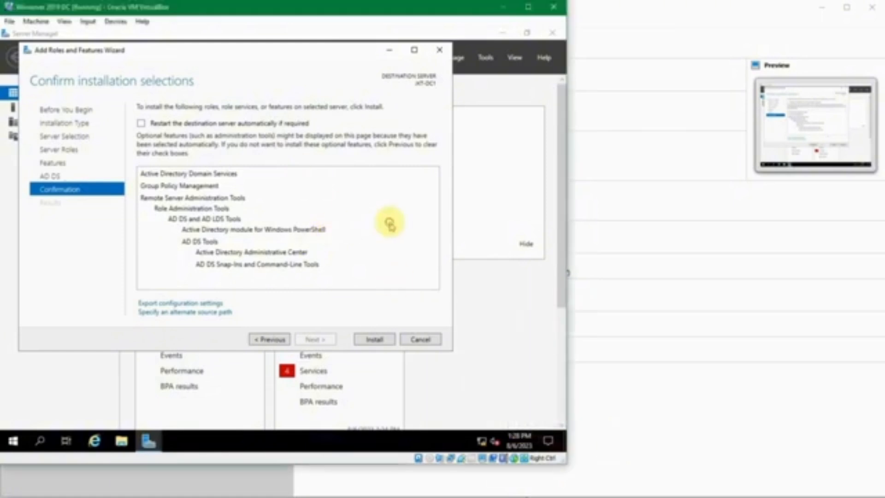
{"action": "left_click", "coordinate": [375, 339]}
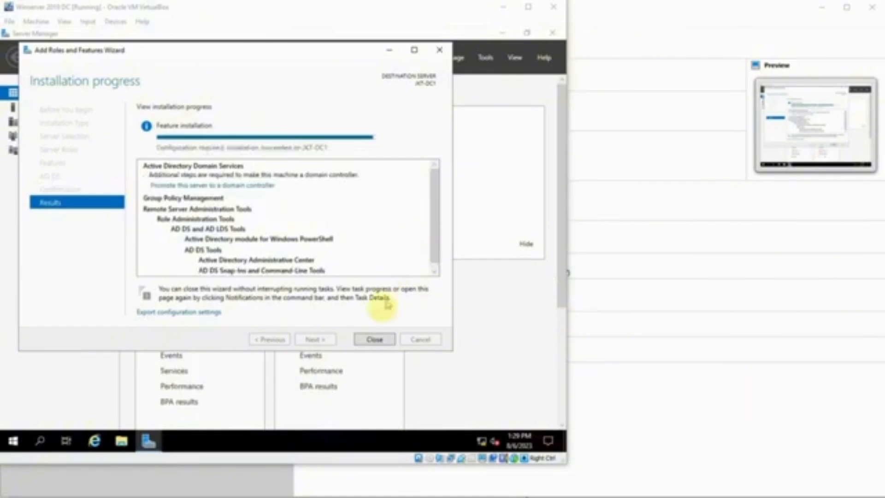
Step: Close the finished wizard and choose 'Promote this server to a domain controller' from Notifications
{"action": "left_click", "coordinate": [377, 339]}
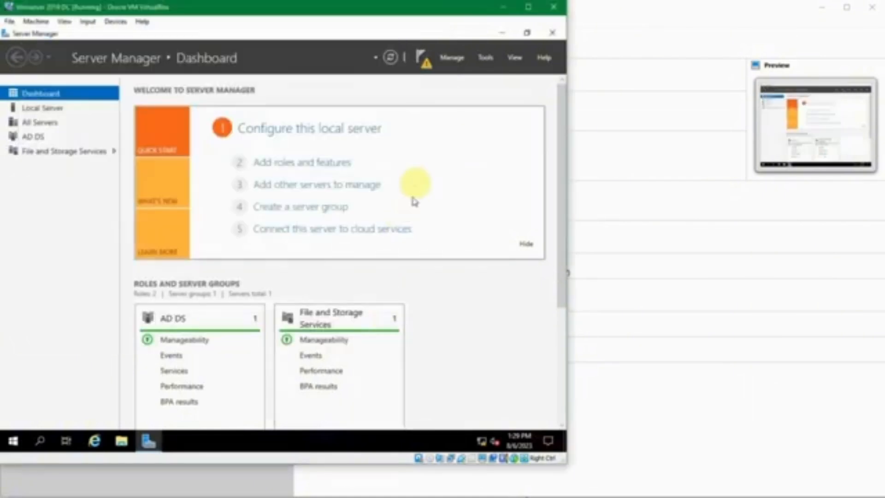
{"action": "left_click", "coordinate": [426, 62]}
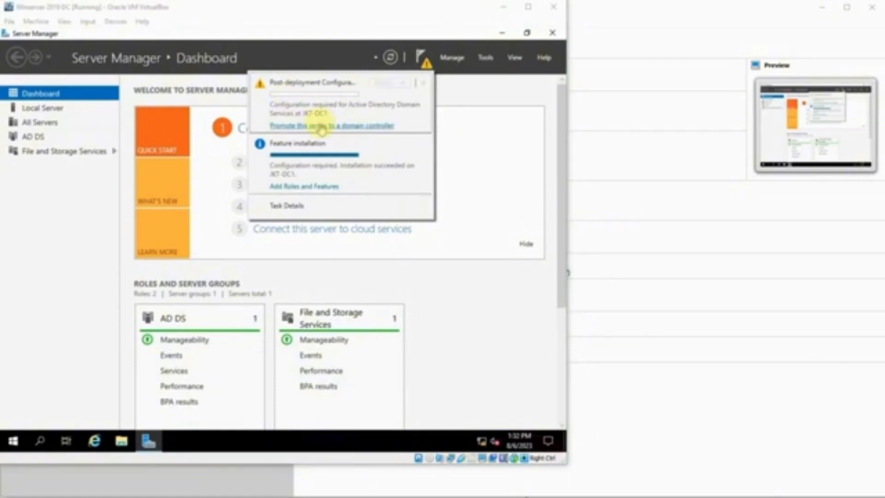
{"action": "left_click", "coordinate": [321, 126]}
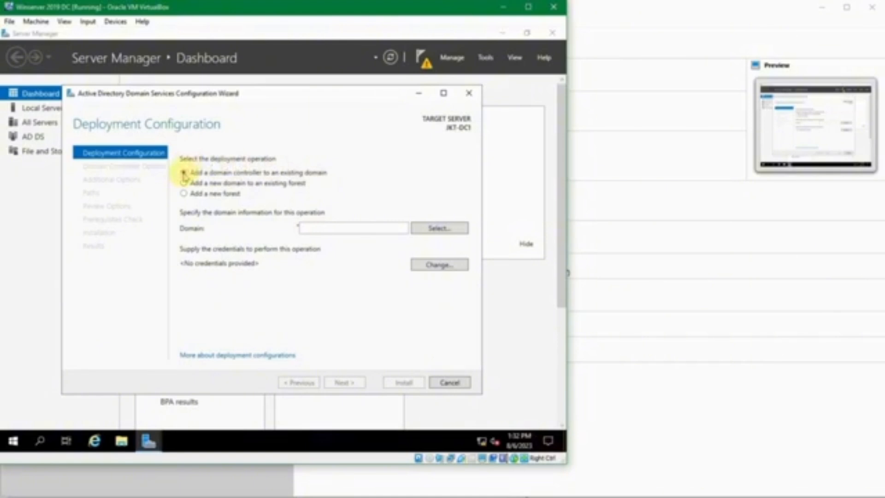
Step: Choose a new forest with root domain sukasuka.com and continue to Domain Controller Options
{"action": "left_click", "coordinate": [184, 183]}
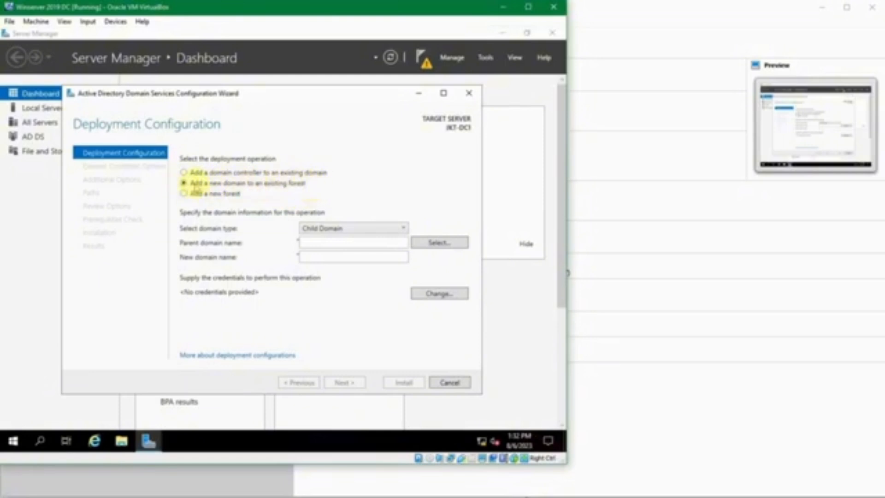
{"action": "left_click", "coordinate": [184, 194]}
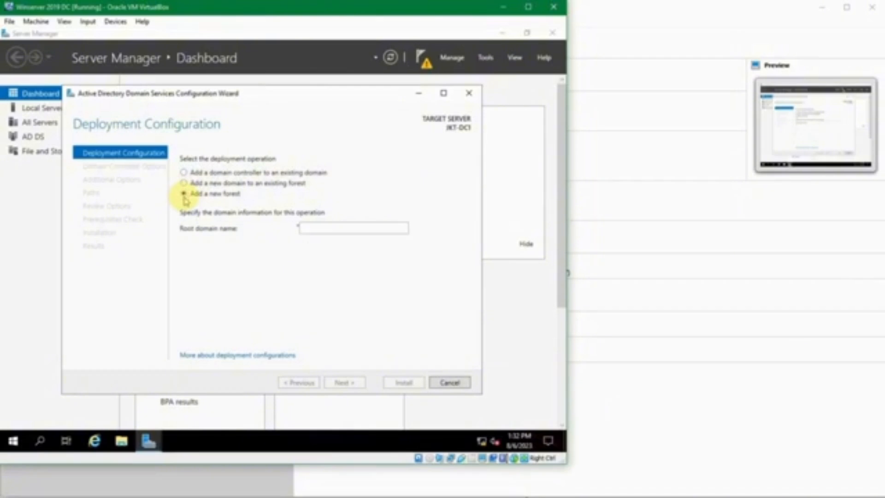
{"action": "left_click", "coordinate": [315, 229]}
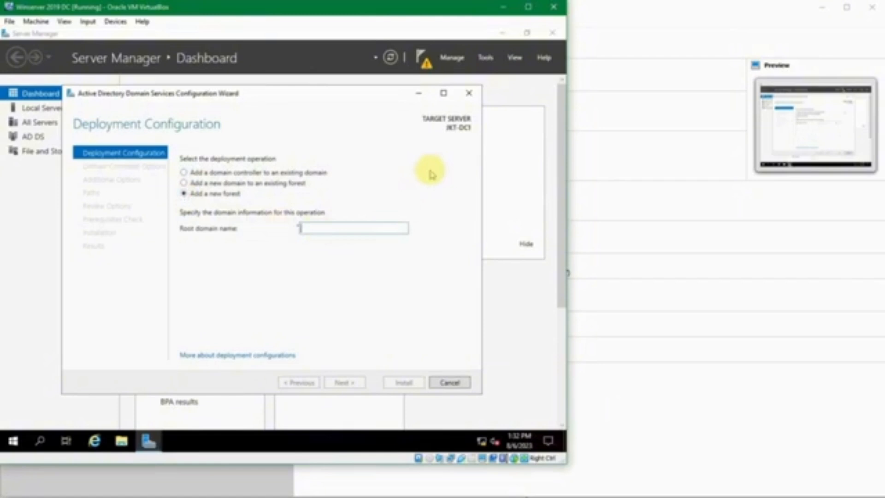
{"action": "type", "text": "sukasuka.com"}
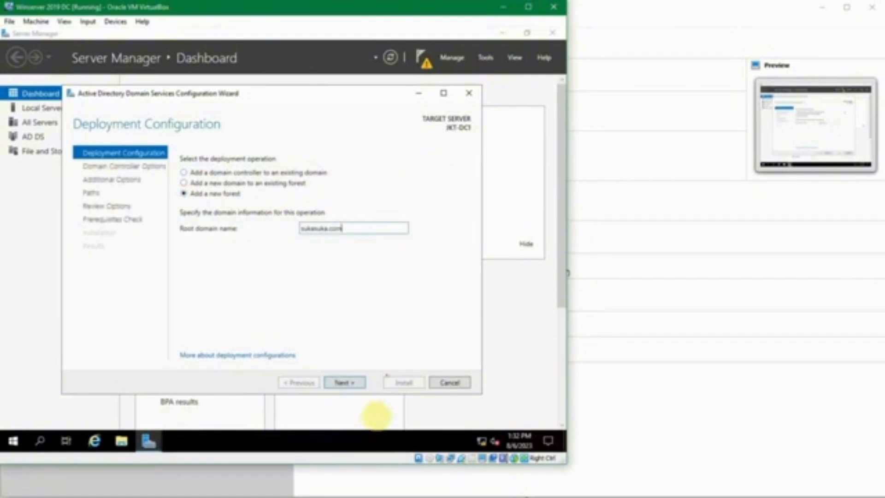
{"action": "left_click", "coordinate": [365, 484]}
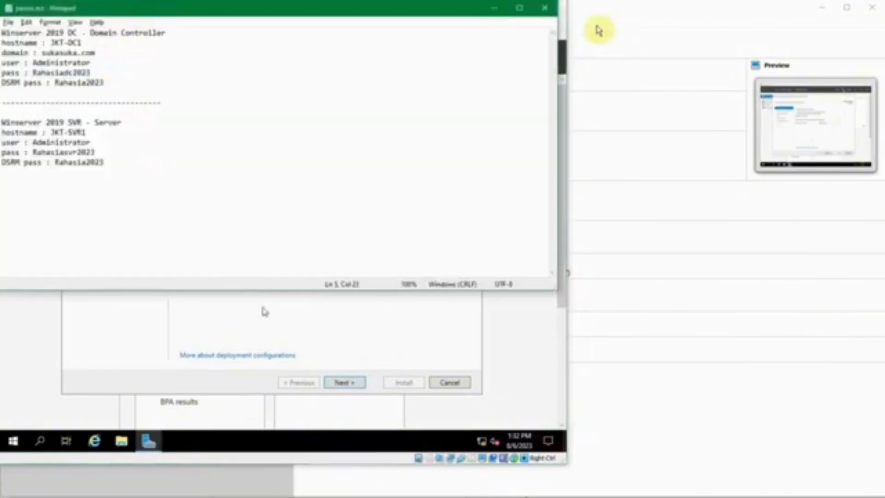
{"action": "left_click", "coordinate": [493, 8]}
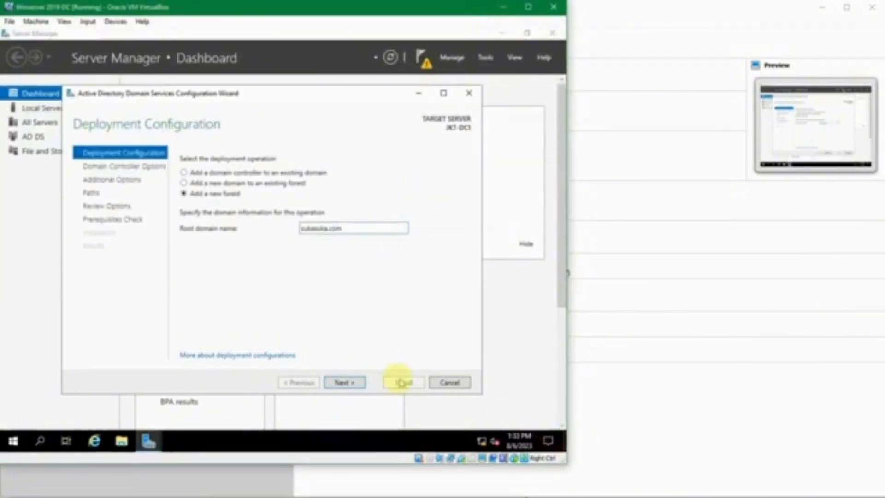
{"action": "left_click", "coordinate": [354, 382]}
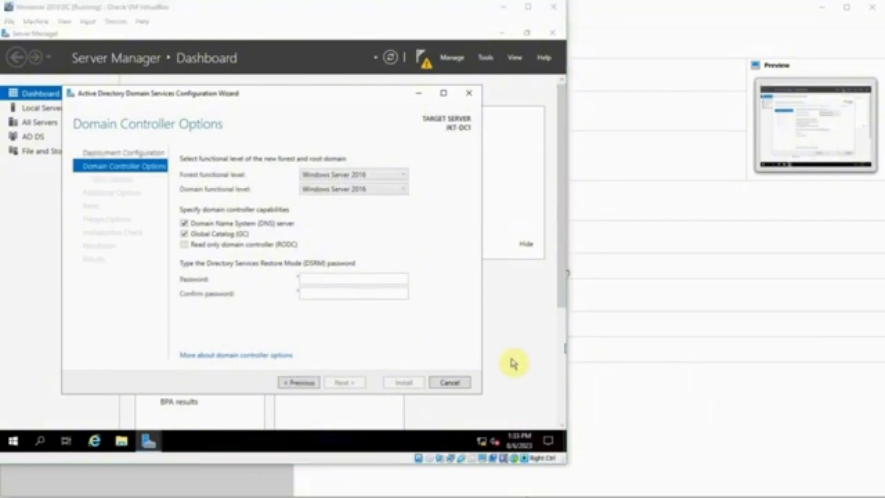
{"action": "left_click", "coordinate": [250, 170]}
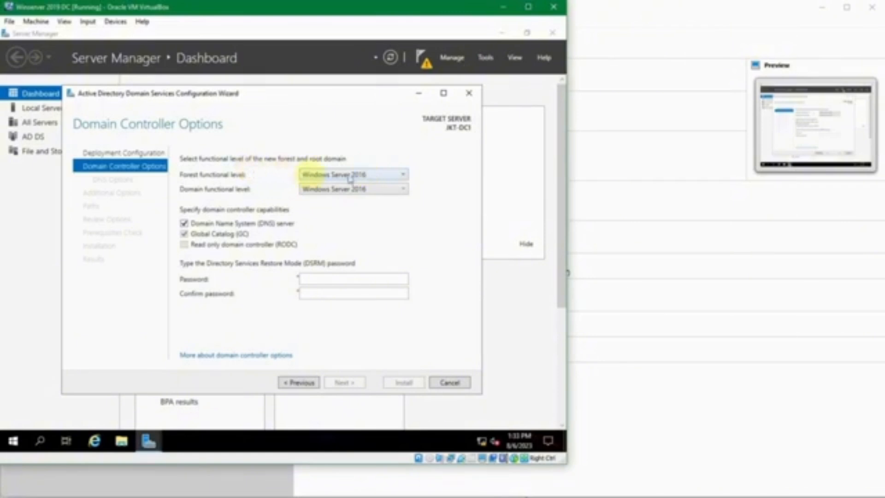
{"action": "left_click", "coordinate": [376, 179]}
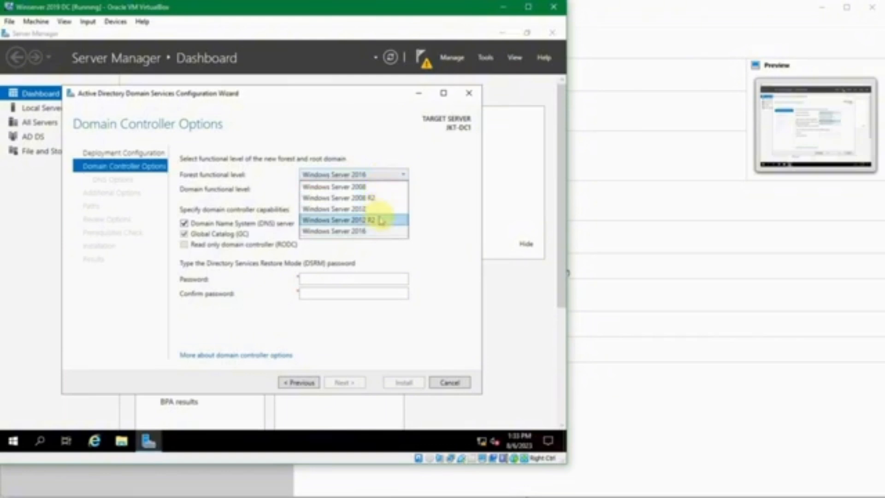
{"action": "left_click", "coordinate": [436, 175]}
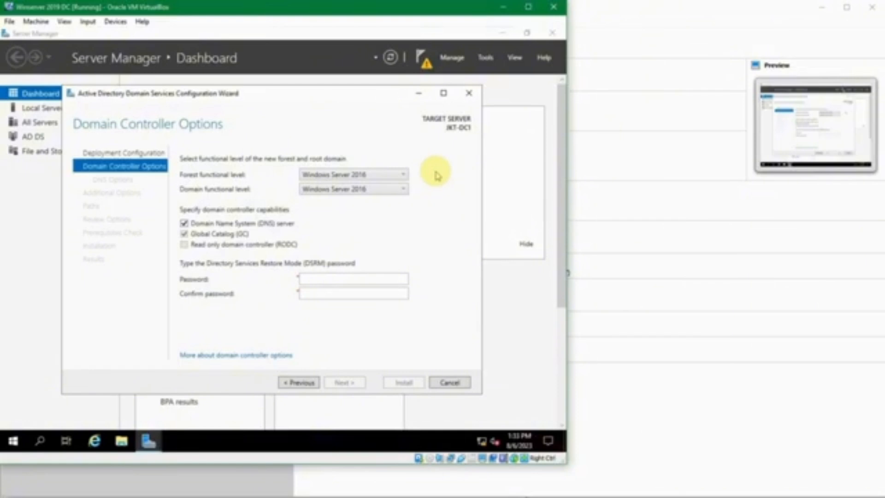
{"action": "left_click", "coordinate": [404, 176]}
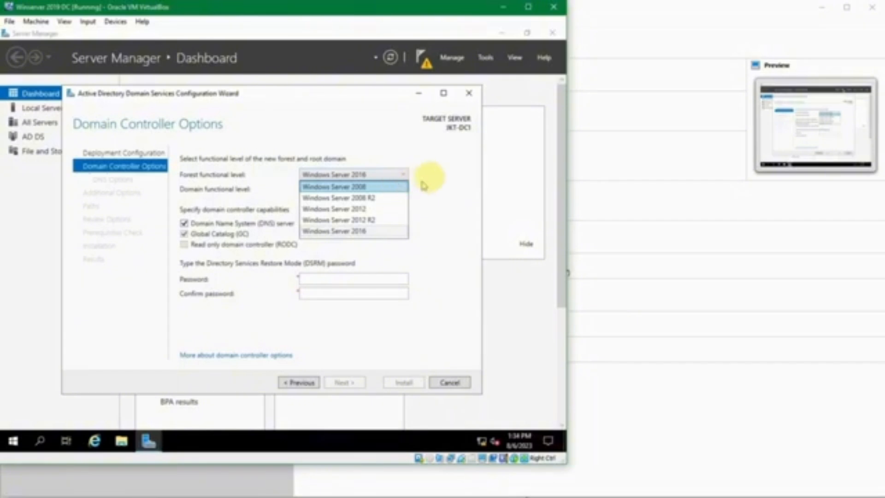
{"action": "left_click", "coordinate": [445, 174]}
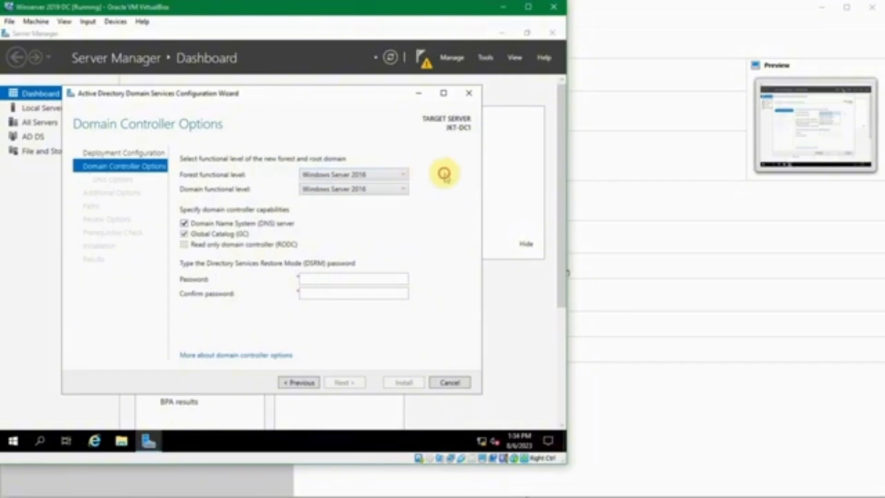
{"action": "left_click", "coordinate": [389, 179]}
{"action": "left_click", "coordinate": [371, 232]}
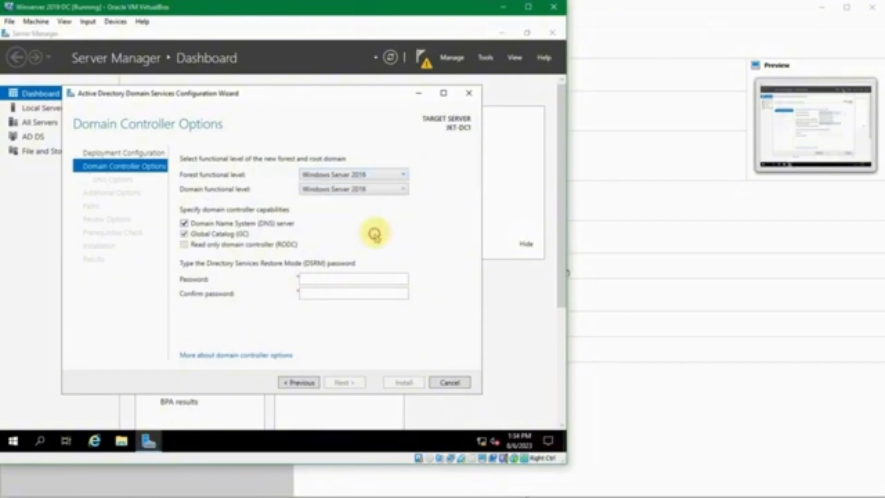
{"action": "left_click", "coordinate": [399, 194]}
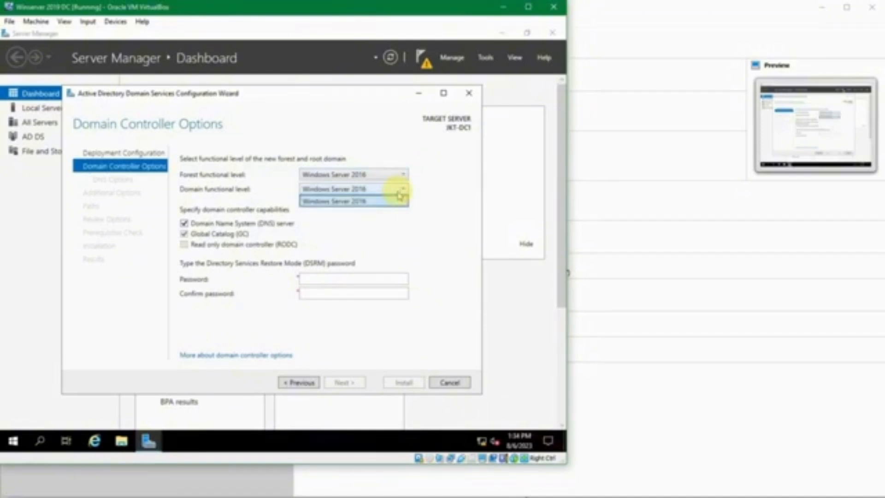
{"action": "left_click", "coordinate": [395, 190]}
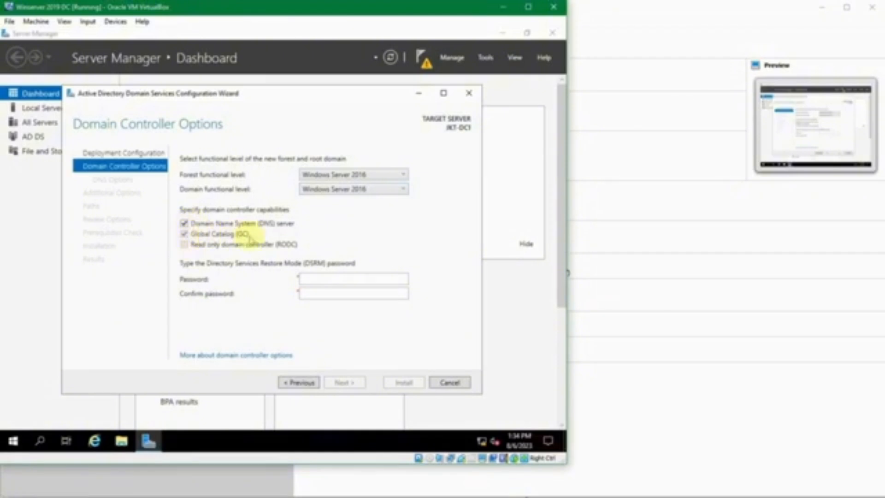
{"action": "left_click", "coordinate": [309, 279]}
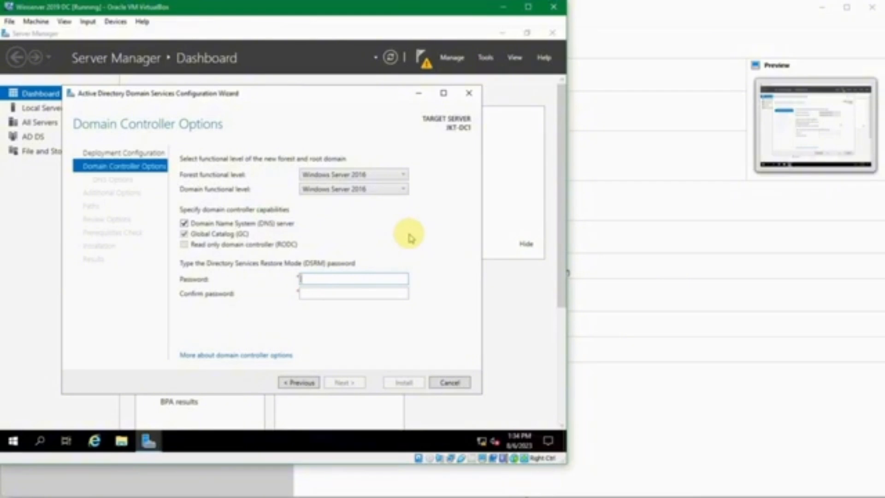
Step: Look up the DSRM password in the passes.txt note
{"action": "left_click", "coordinate": [387, 461]}
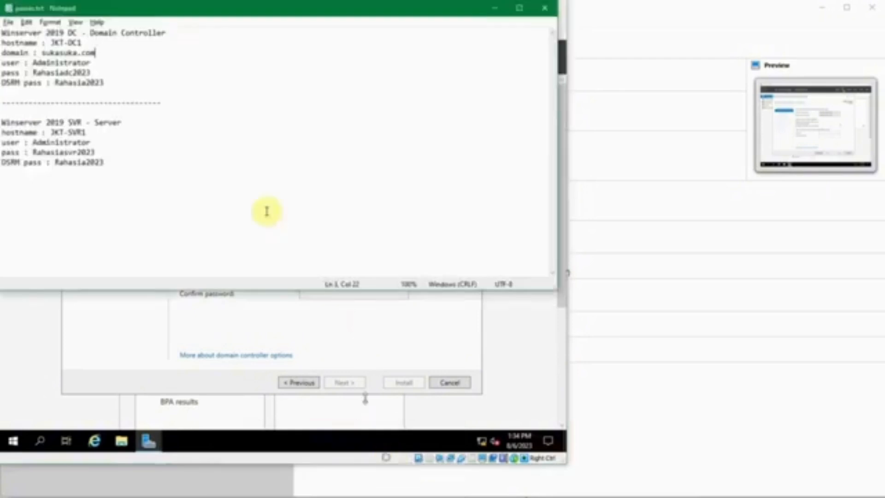
{"action": "left_click", "coordinate": [68, 84]}
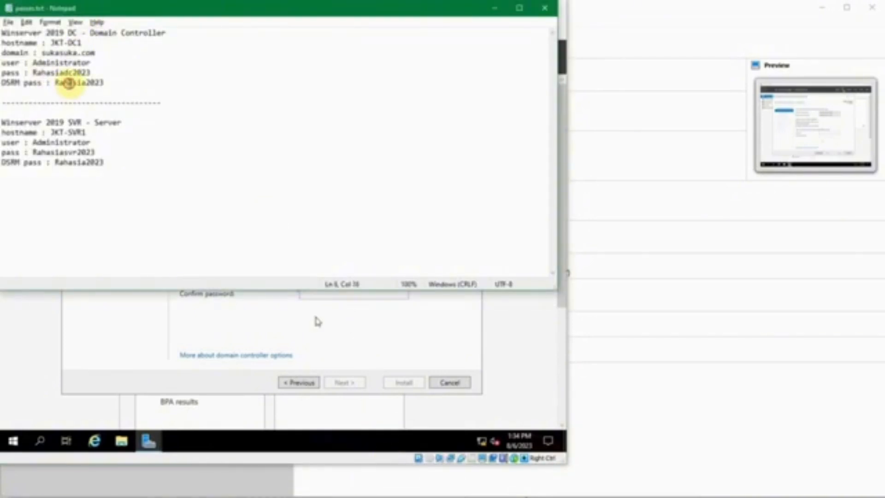
{"action": "left_click", "coordinate": [107, 86]}
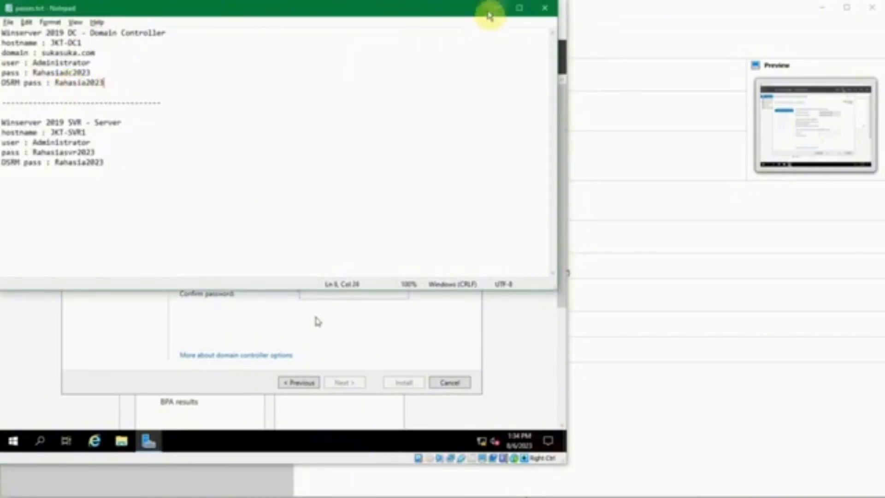
{"action": "left_click", "coordinate": [494, 9]}
Step: Enter the DSRM password in Password and Confirm password, then continue to DNS Options
{"action": "left_click", "coordinate": [362, 279]}
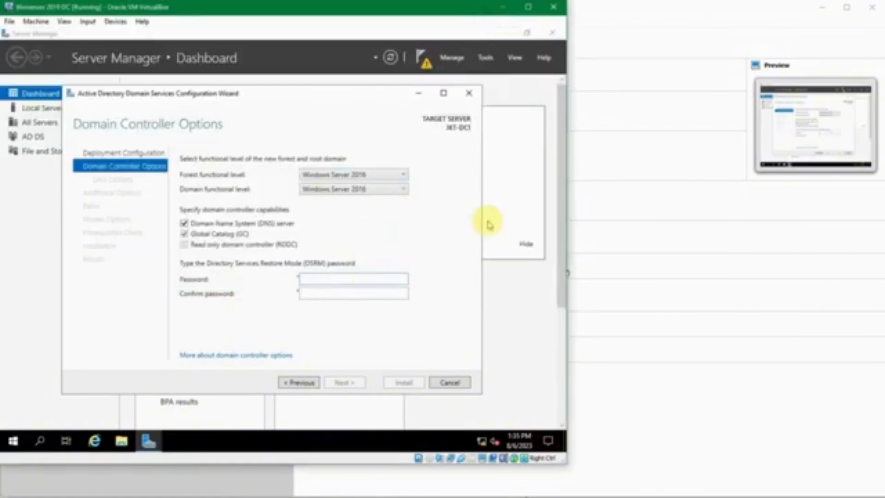
{"action": "key", "text": "Tab"}
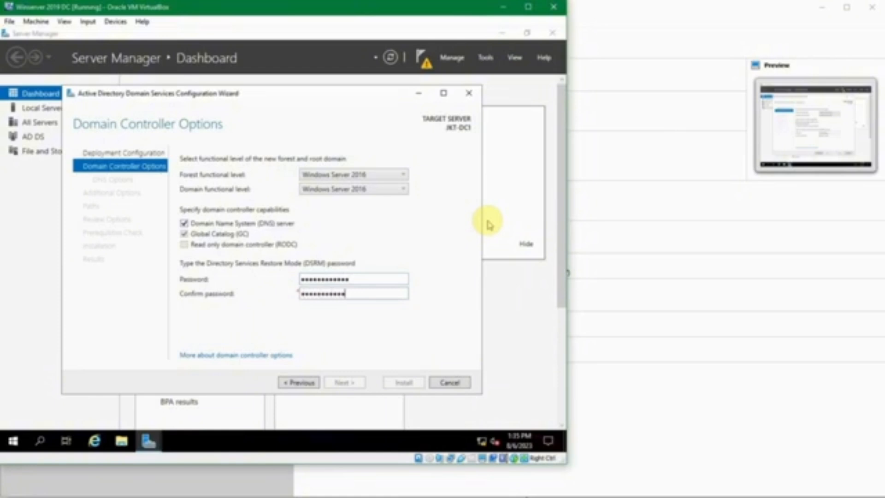
{"action": "double_click", "coordinate": [393, 275]}
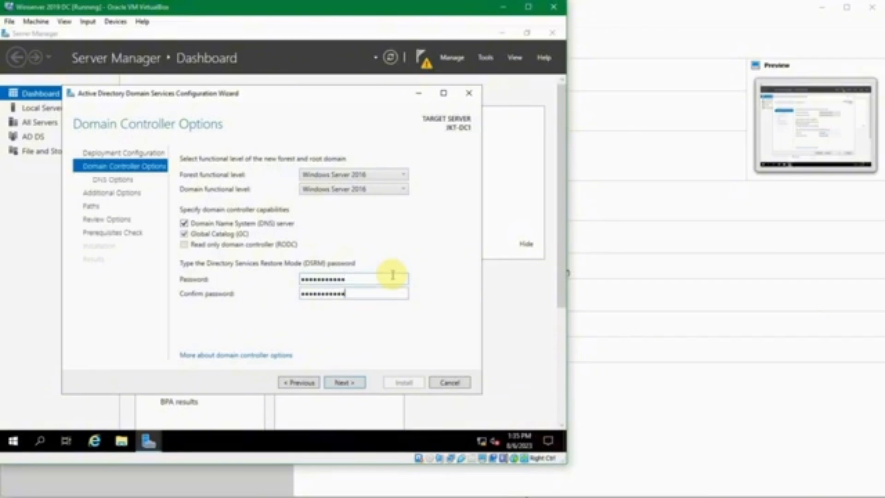
{"action": "key", "text": "ctrl+a"}
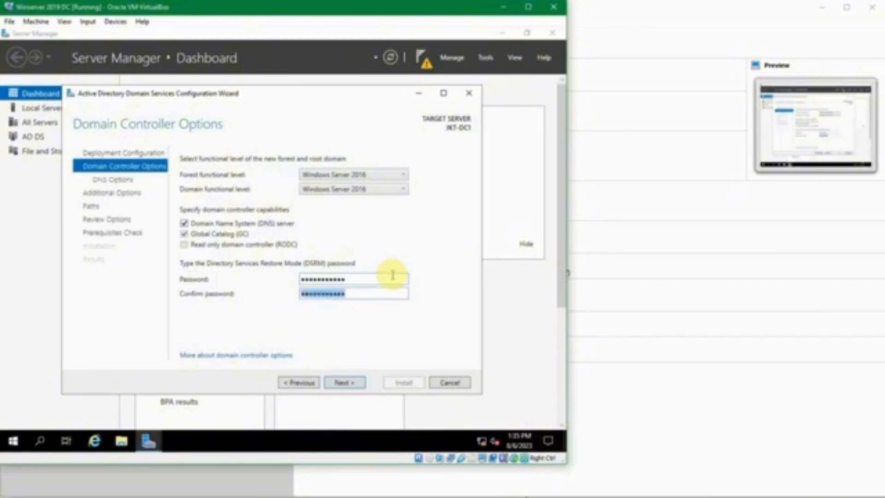
{"action": "type", "text": "••••••••••••"}
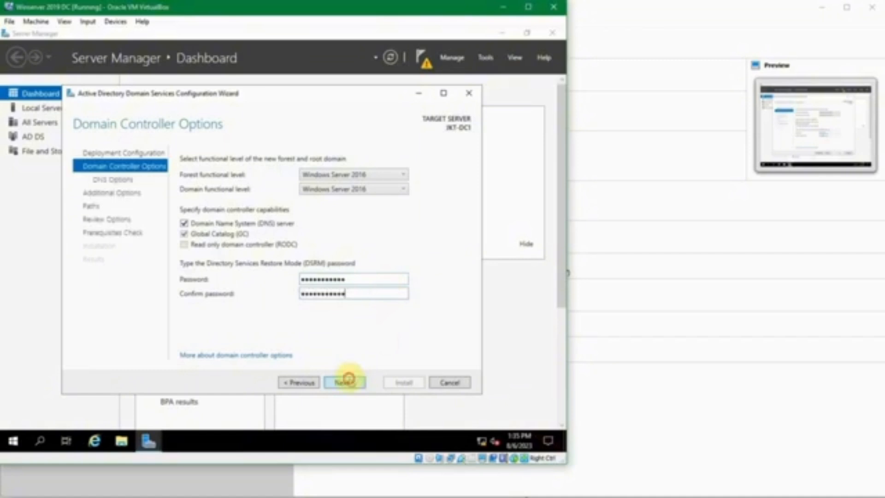
{"action": "left_click", "coordinate": [349, 382]}
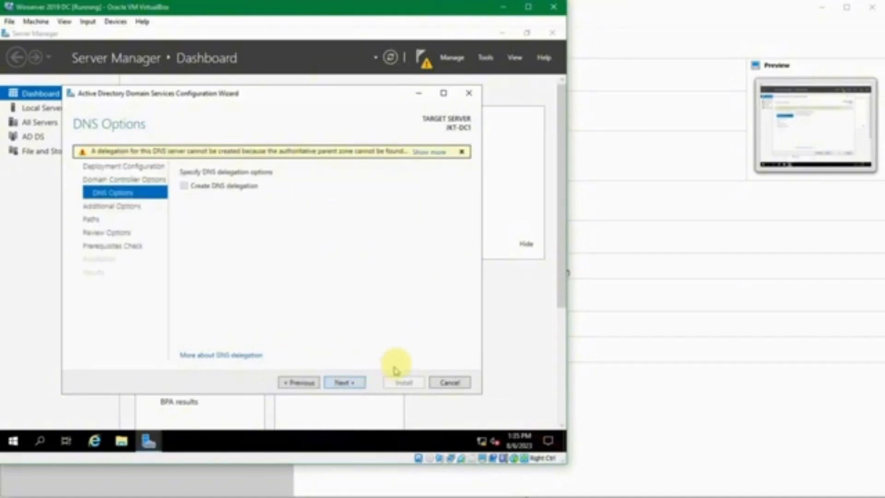
Step: Leave DNS delegation unchecked and reach Additional Options showing NetBIOS name SUKASUKA
{"action": "left_click", "coordinate": [346, 277]}
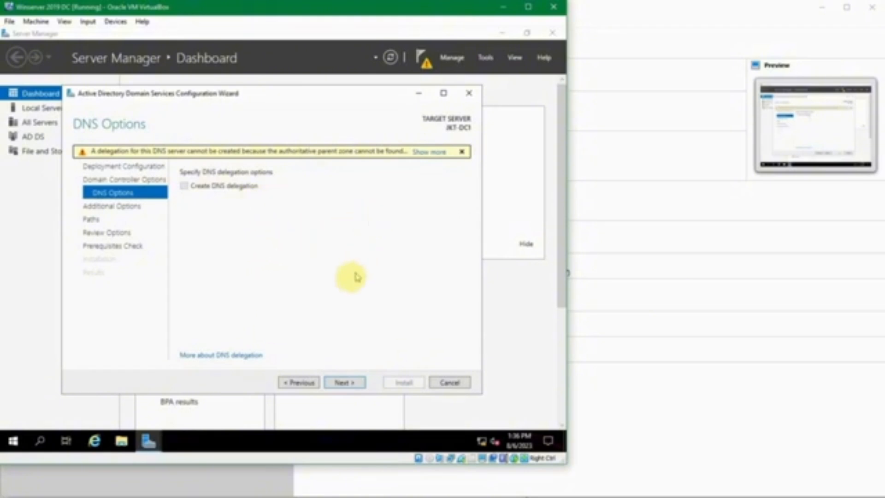
{"action": "left_click", "coordinate": [340, 381]}
{"action": "left_click", "coordinate": [346, 383]}
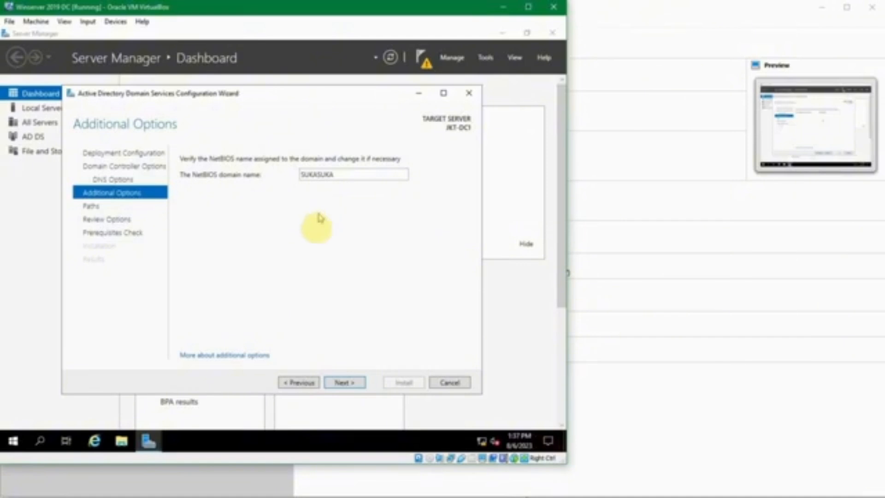
Step: Keep the NetBIOS domain name SUKASUKA unchanged and continue
{"action": "double_click", "coordinate": [360, 174]}
{"action": "left_click", "coordinate": [358, 172]}
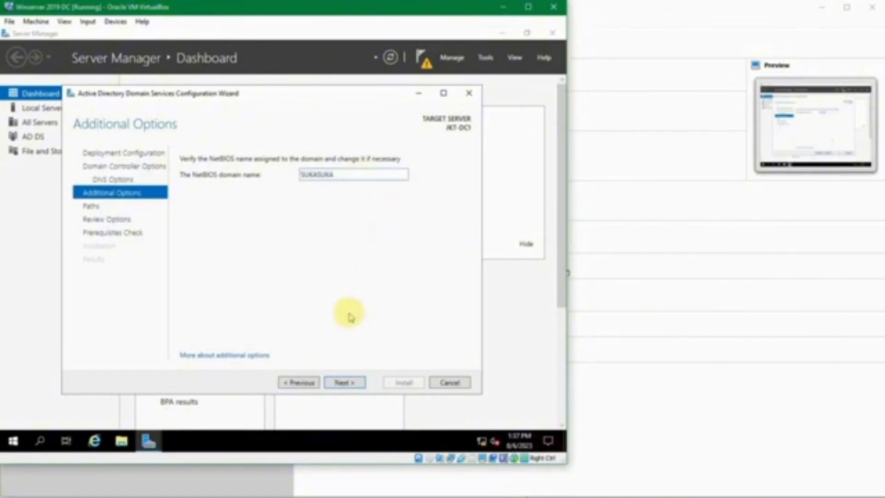
{"action": "left_click", "coordinate": [339, 384]}
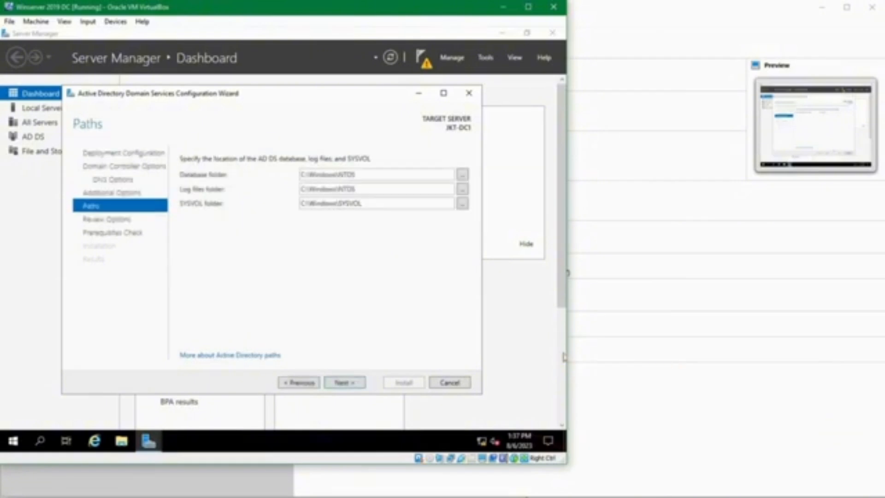
Step: Keep the default C:\Windows\NTDS database and SYSVOL folder paths and proceed to Review Options
{"action": "double_click", "coordinate": [378, 178]}
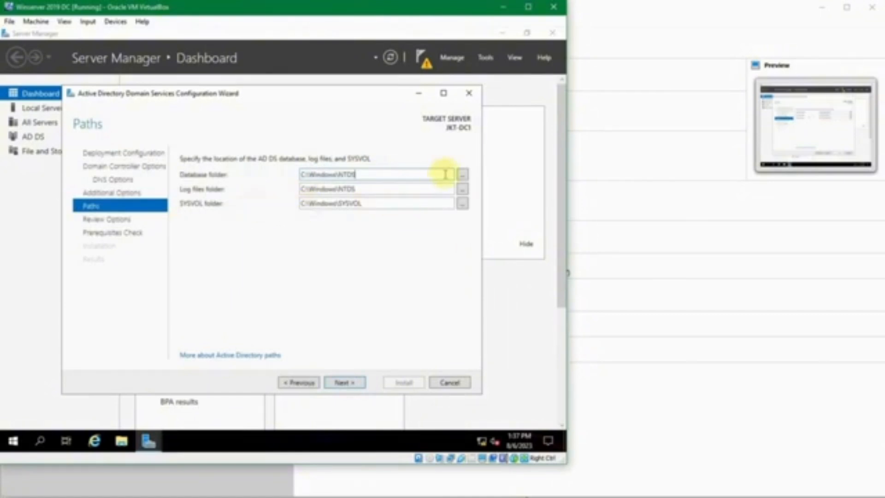
{"action": "left_click", "coordinate": [462, 174]}
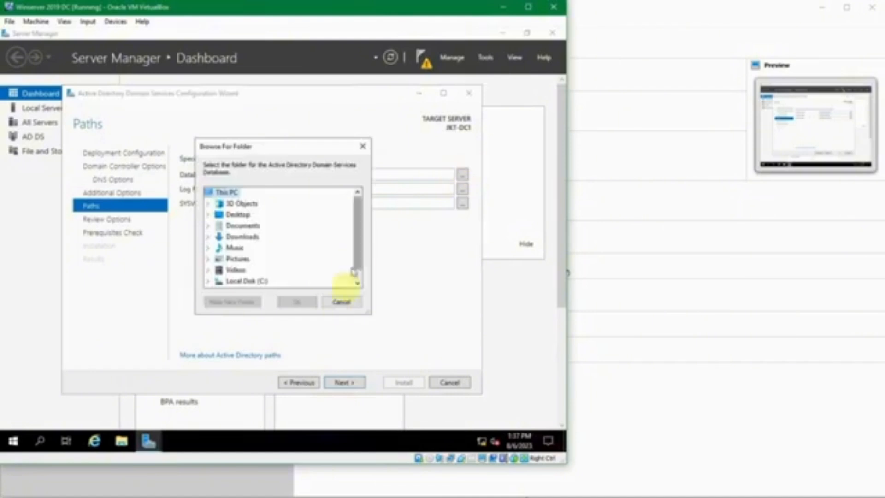
{"action": "left_click", "coordinate": [342, 302]}
{"action": "left_click", "coordinate": [380, 173]}
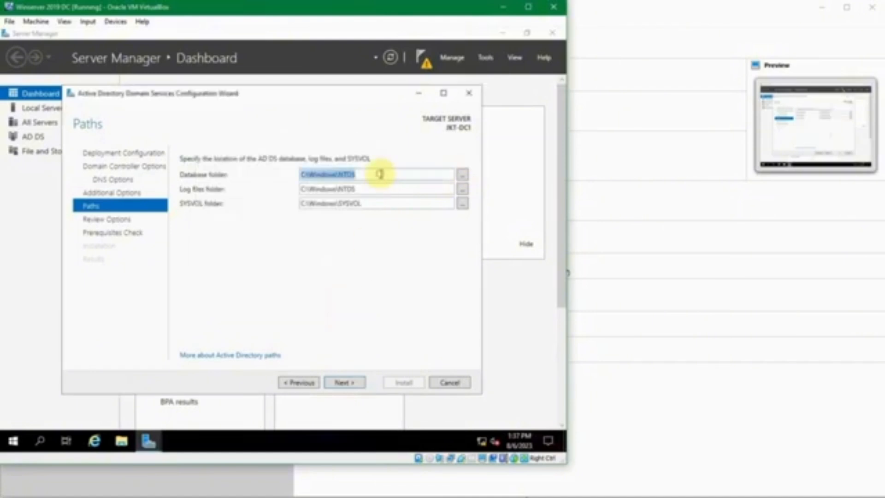
{"action": "left_click", "coordinate": [379, 174]}
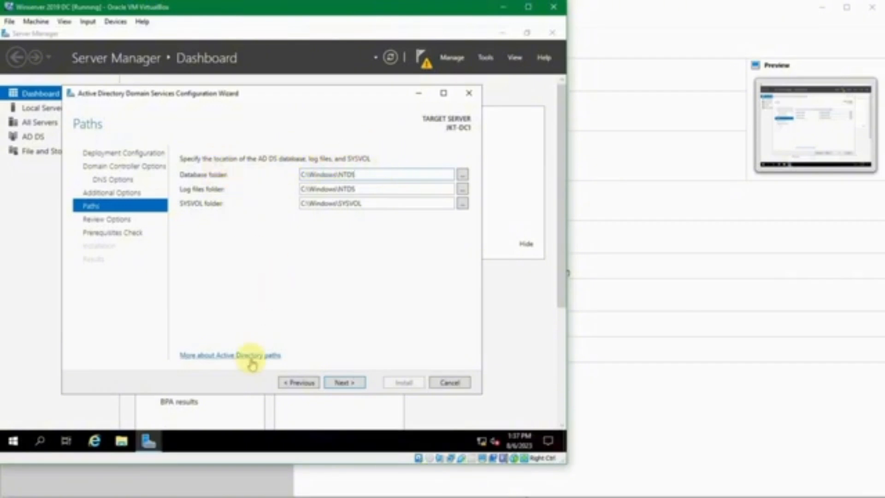
{"action": "left_click", "coordinate": [345, 384]}
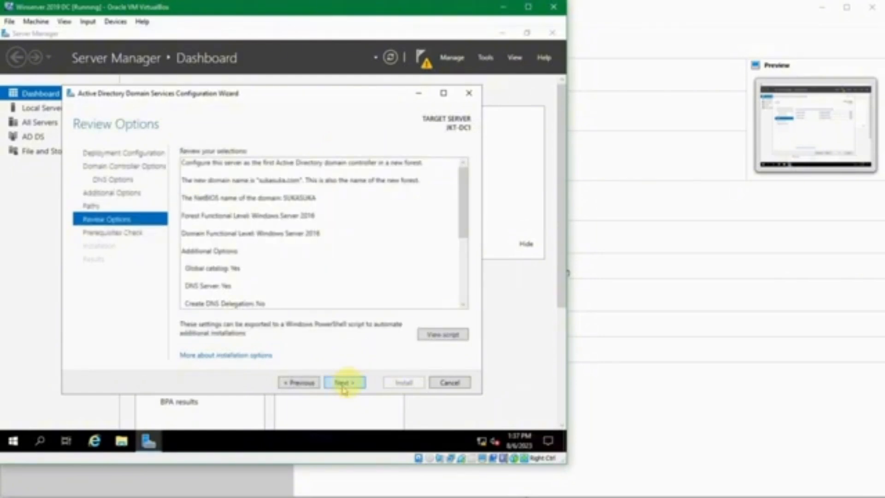
Step: Check the summary shows Global catalog and DNS Server Yes, then view the PowerShell deployment script
{"action": "left_click_drag", "start_coordinate": [461, 226], "coordinate": [446, 189]}
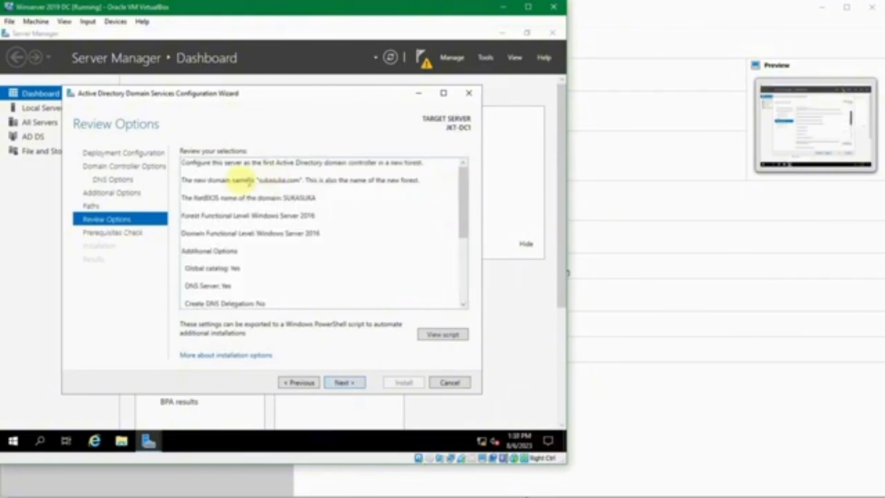
{"action": "left_click", "coordinate": [226, 202]}
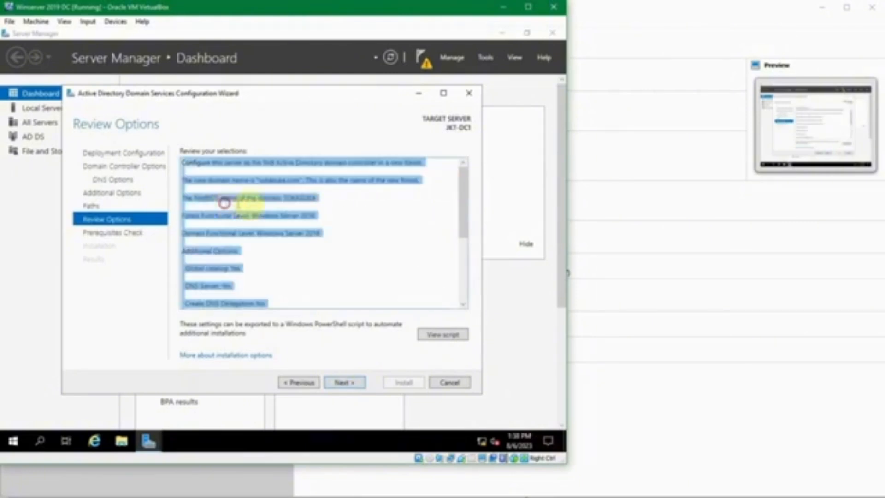
{"action": "left_click", "coordinate": [318, 198]}
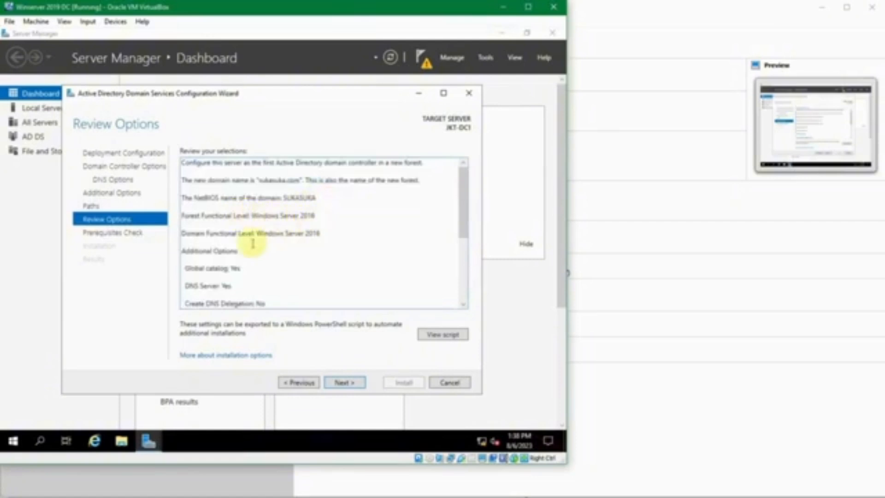
{"action": "scroll", "coordinate": [252, 243], "scroll_direction": "down", "scroll_amount": 1}
{"action": "left_click_drag", "start_coordinate": [218, 214], "coordinate": [240, 215]}
{"action": "double_click", "coordinate": [227, 234]}
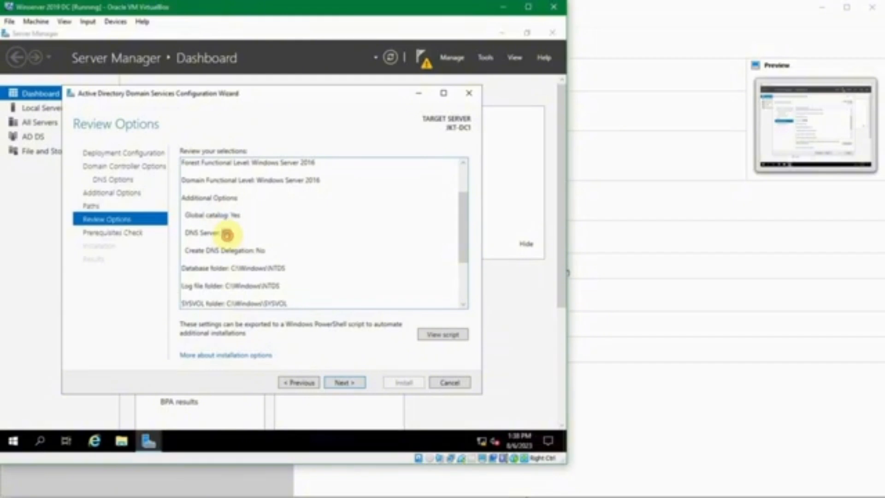
{"action": "scroll", "coordinate": [304, 253], "scroll_direction": "down", "scroll_amount": 1}
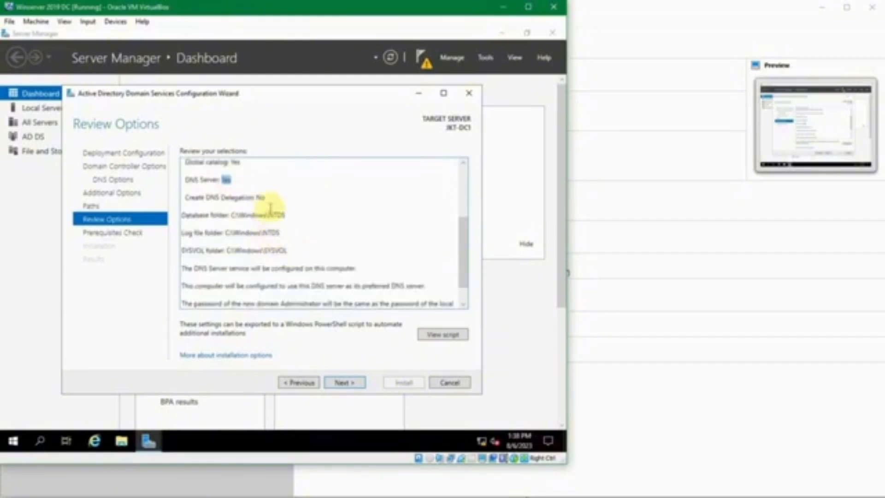
{"action": "scroll", "coordinate": [313, 226], "scroll_direction": "down", "scroll_amount": 1}
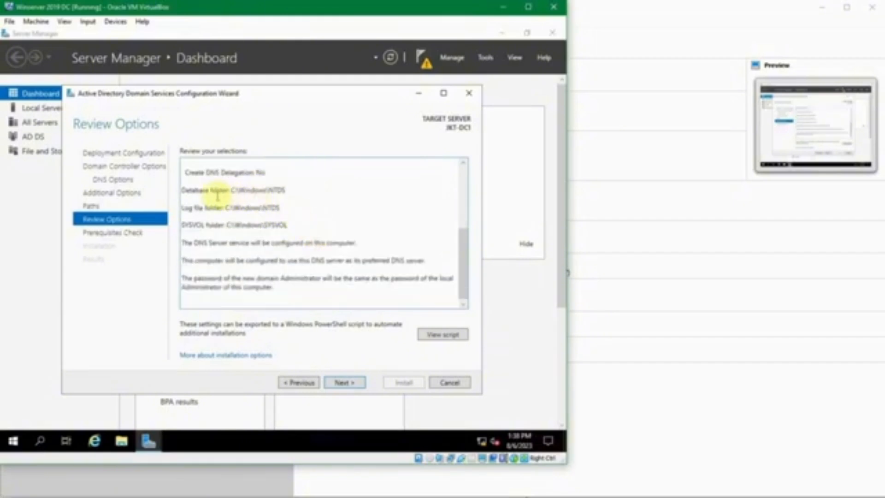
{"action": "left_click", "coordinate": [443, 335]}
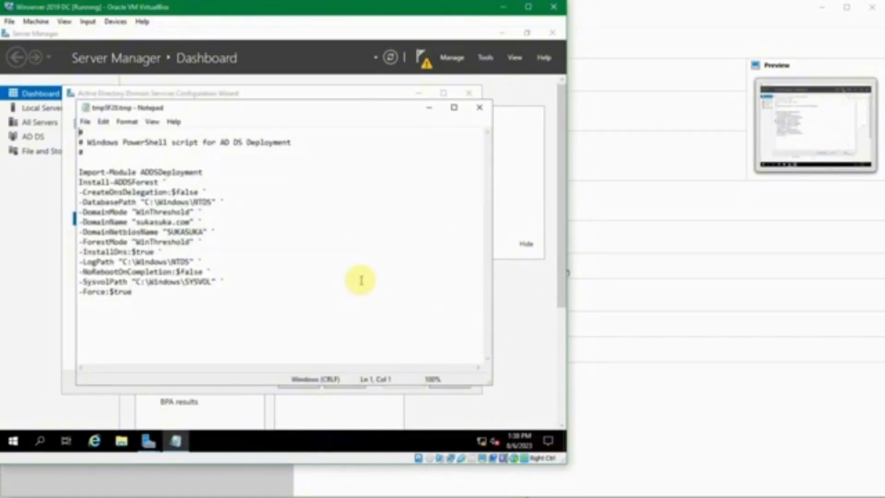
Step: Close the Notepad window showing the Install-ADDSForest script
{"action": "left_click", "coordinate": [320, 308]}
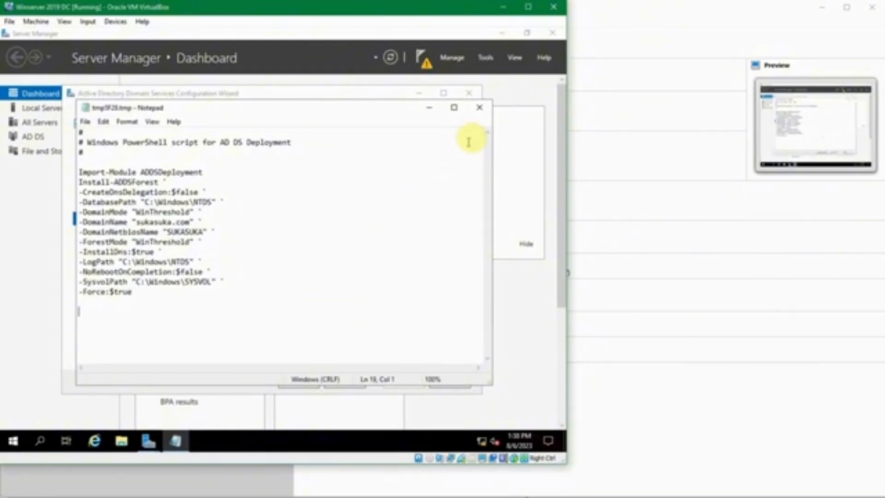
{"action": "left_click", "coordinate": [479, 107]}
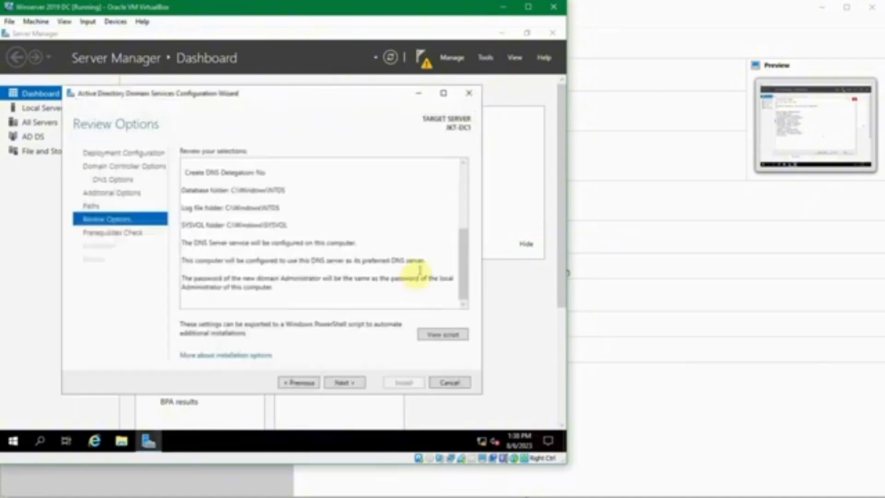
Step: Review the prerequisite warnings, including DNS delegation, confirm all checks passed, and install the domain controller
{"action": "left_click", "coordinate": [345, 382]}
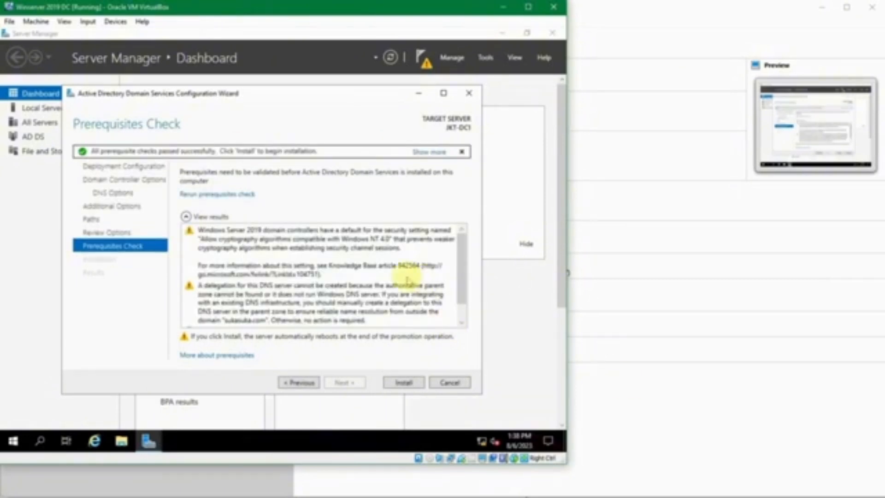
{"action": "left_click", "coordinate": [351, 255]}
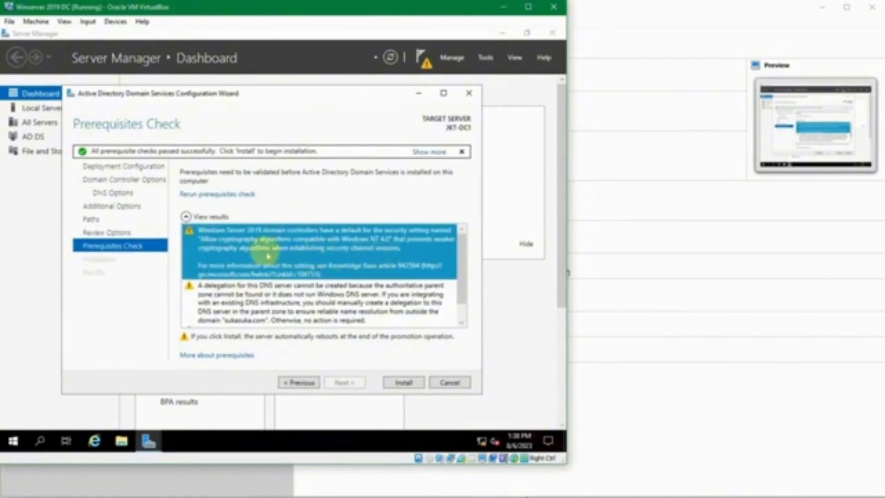
{"action": "scroll", "coordinate": [324, 263], "scroll_direction": "down", "scroll_amount": 1}
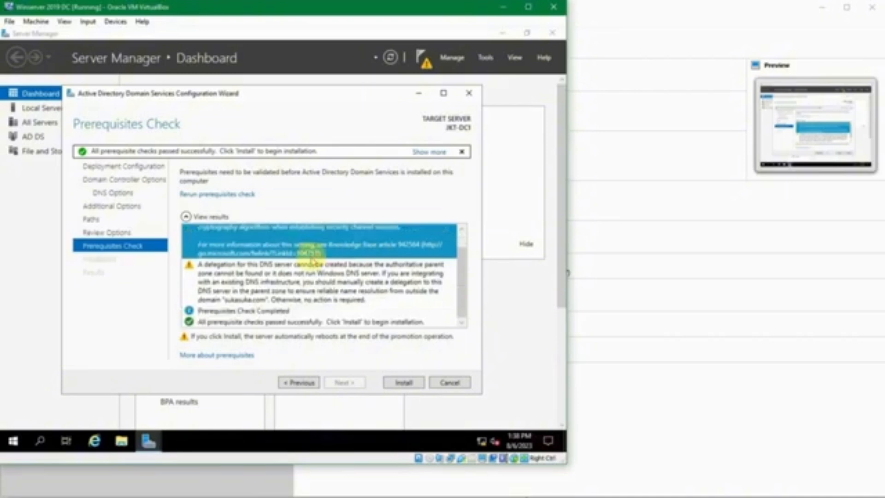
{"action": "left_click", "coordinate": [312, 270]}
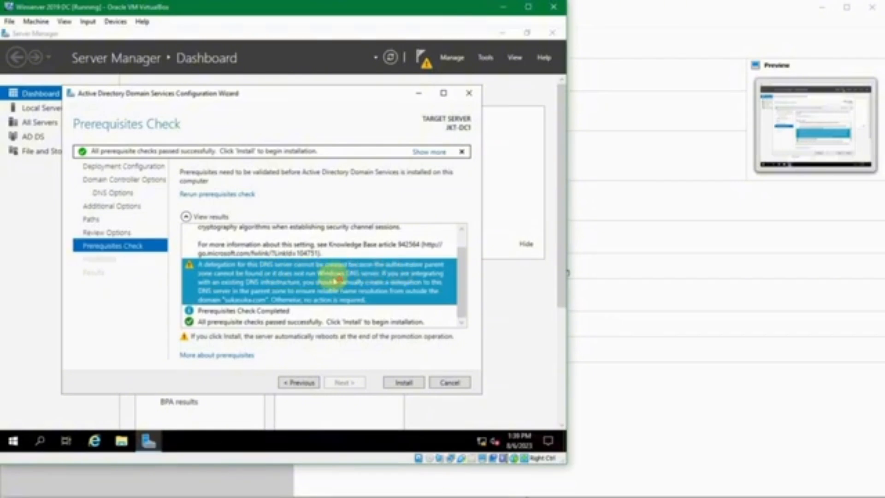
{"action": "left_click", "coordinate": [288, 321]}
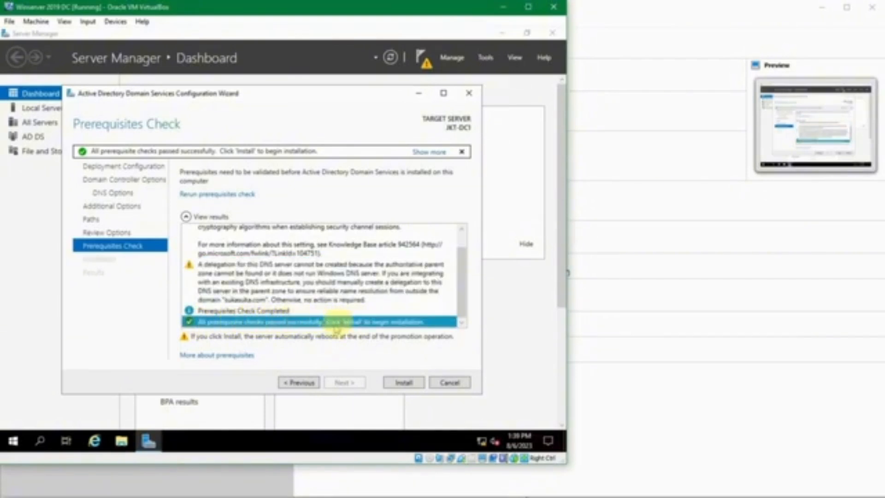
{"action": "left_click", "coordinate": [397, 382]}
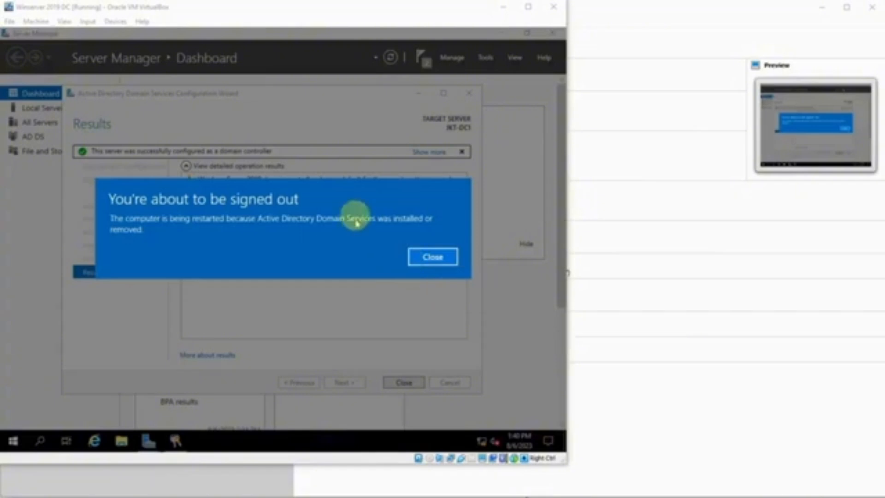
Step: Dismiss the sign-out notice and let the VM reboot to the lock screen
{"action": "left_click", "coordinate": [432, 257]}
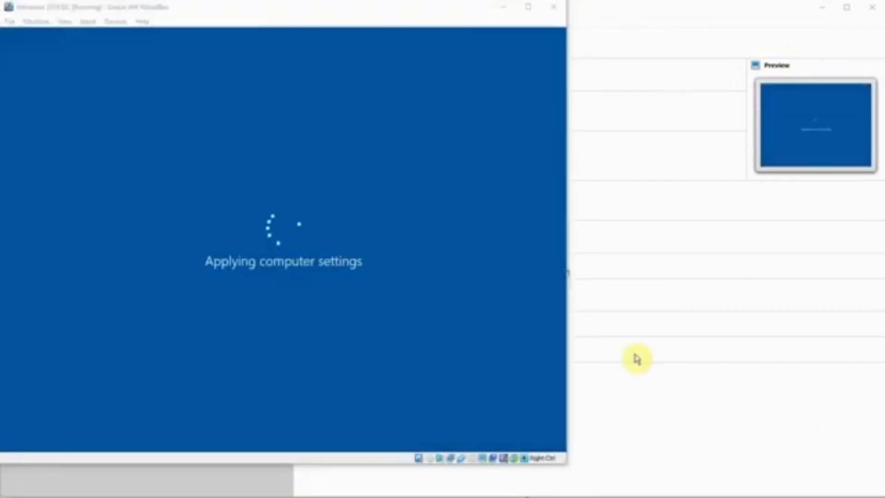
{"action": "left_click", "coordinate": [371, 18]}
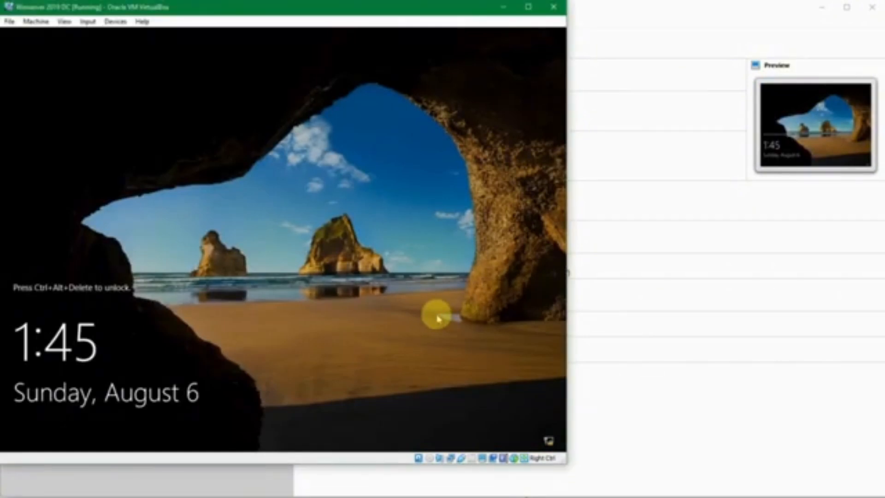
Step: Sign in as the SUKASUKA domain Administrator via Ctrl+Alt+Del and the account password
{"action": "key", "text": "ctrl+alt+Delete"}
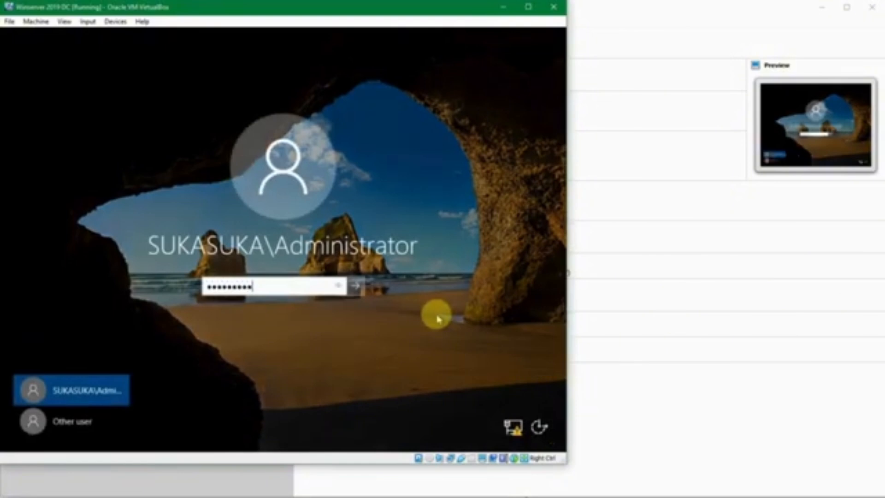
{"action": "key", "text": "Return"}
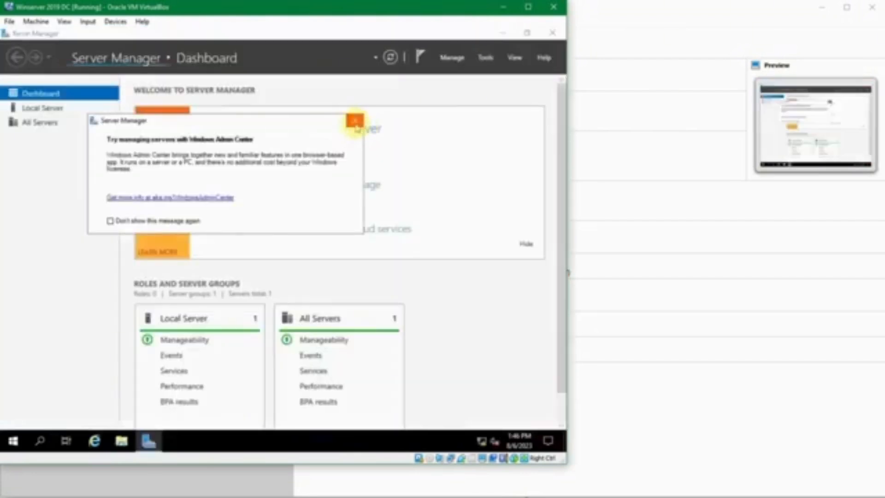
Step: Dismiss the Windows Admin Center notice and show the JKT-DC1 Local Server properties
{"action": "left_click", "coordinate": [354, 120]}
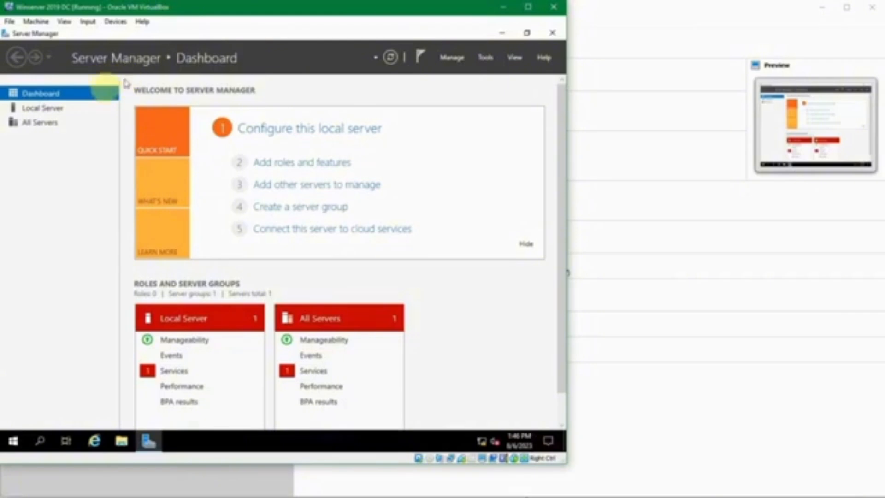
{"action": "left_click", "coordinate": [69, 108]}
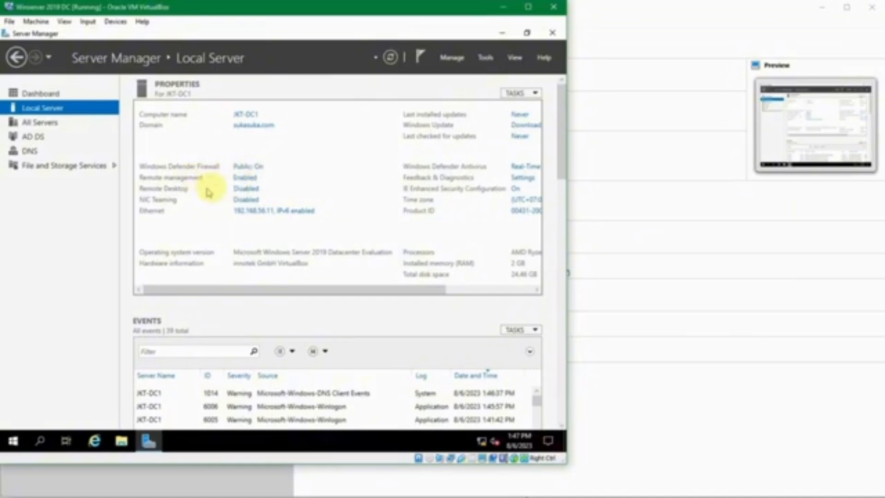
Step: Uncheck Internet Protocol Version 6 in the Ethernet adapter's properties and confirm
{"action": "left_click", "coordinate": [254, 212]}
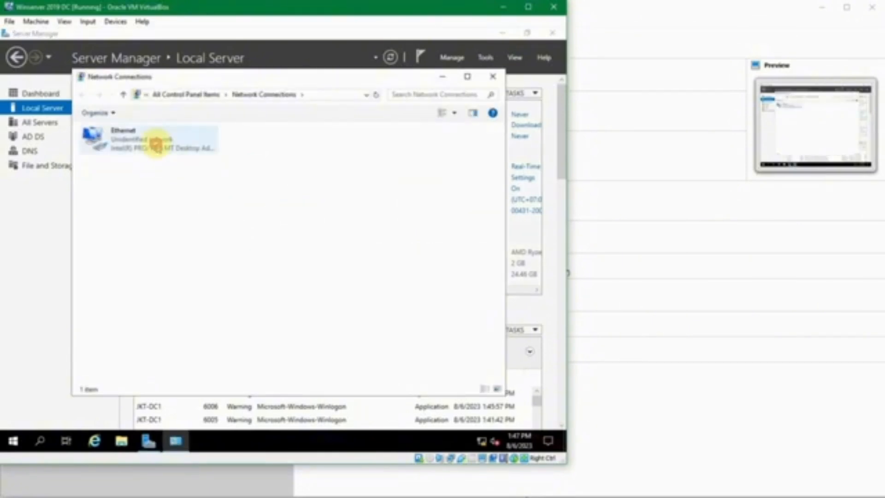
{"action": "left_click", "coordinate": [154, 142]}
{"action": "double_click", "coordinate": [156, 140]}
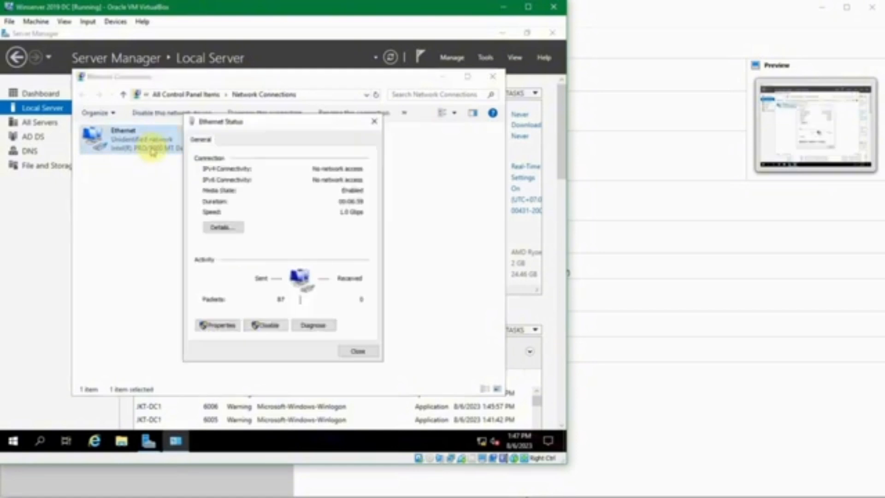
{"action": "left_click", "coordinate": [233, 329]}
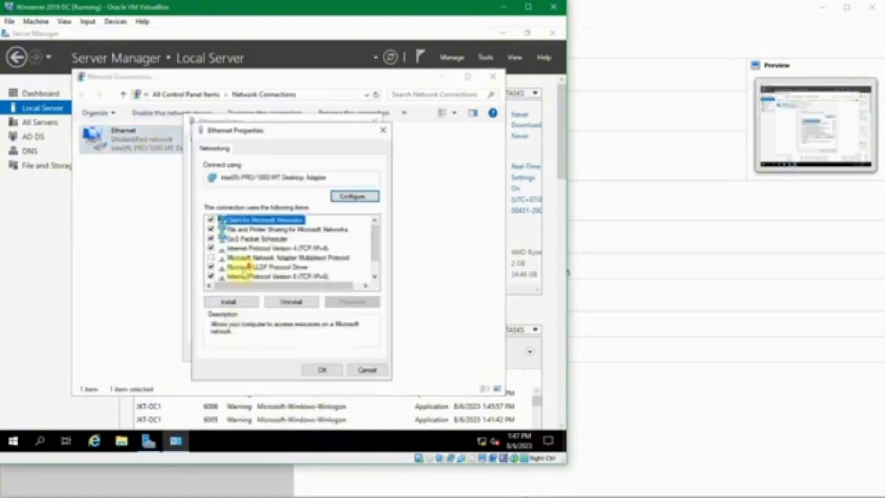
{"action": "scroll", "coordinate": [221, 263], "scroll_direction": "down", "scroll_amount": 1}
{"action": "left_click", "coordinate": [211, 257]}
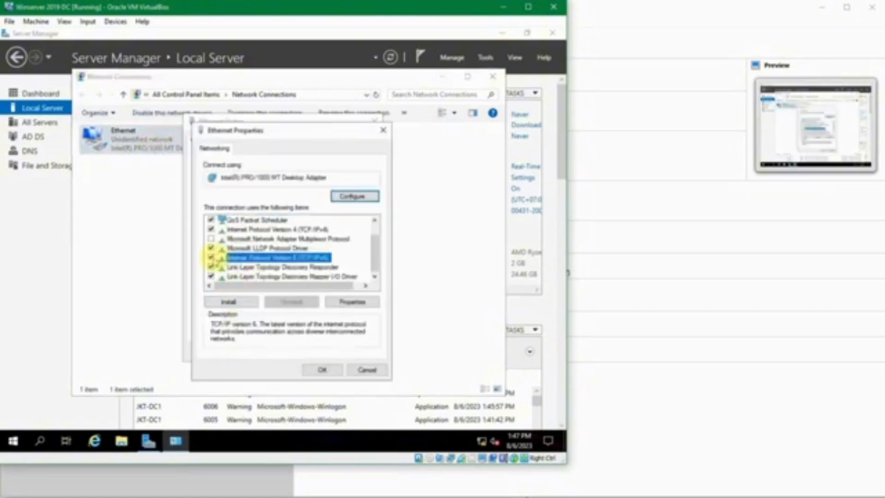
{"action": "left_click", "coordinate": [331, 370]}
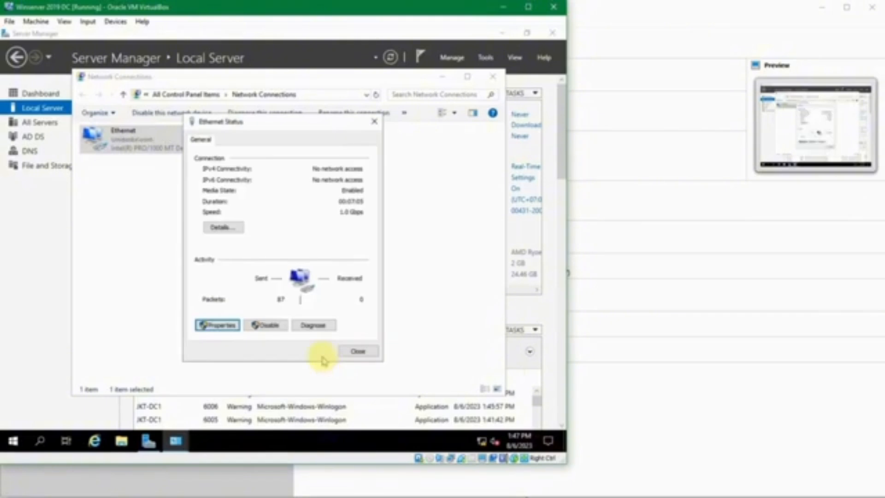
{"action": "left_click", "coordinate": [353, 353]}
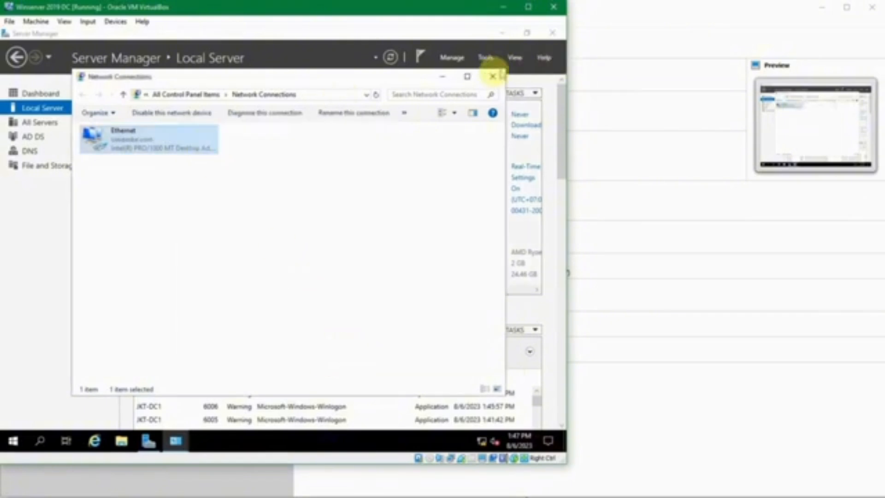
Step: Refresh Local Server to confirm Ethernet 192.168.56.11 only and Windows Defender Firewall Domain: On
{"action": "left_click", "coordinate": [493, 76]}
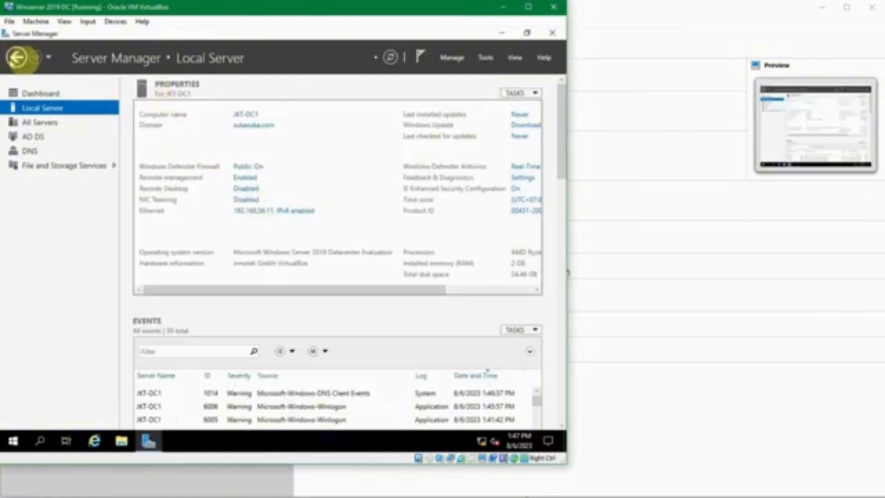
{"action": "left_click", "coordinate": [389, 57]}
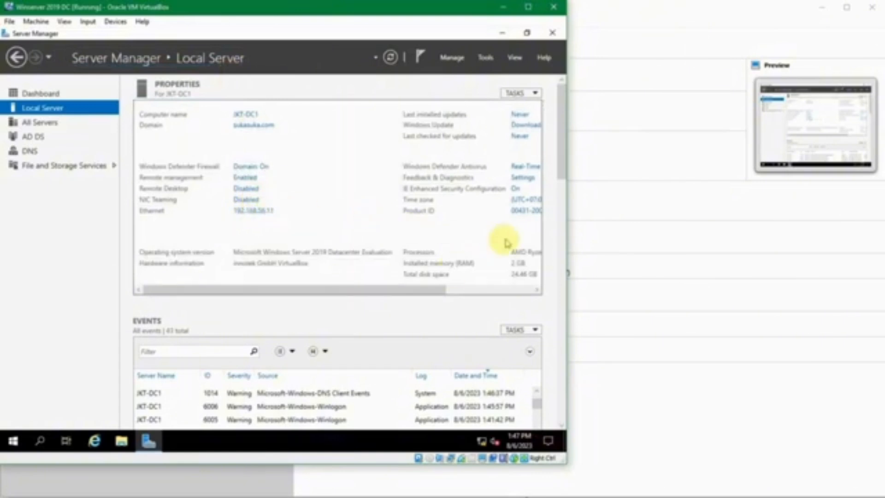
{"action": "left_click_drag", "start_coordinate": [442, 290], "coordinate": [524, 287]}
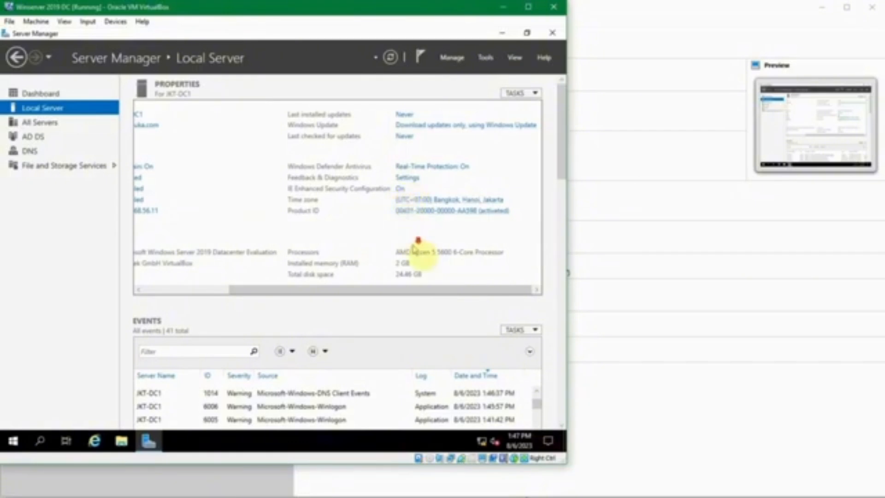
{"action": "left_click_drag", "start_coordinate": [497, 296], "coordinate": [360, 290]}
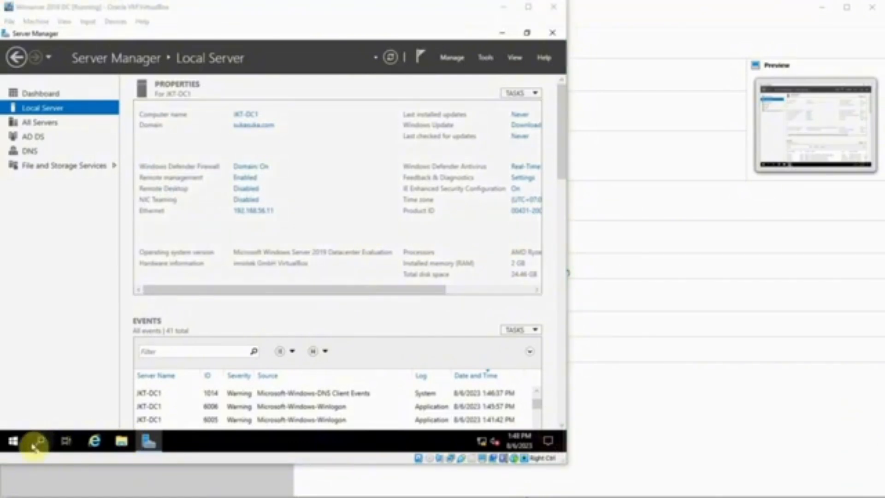
Step: Sign out of the server from the Start button's quick menu
{"action": "left_click", "coordinate": [16, 441]}
{"action": "mouse_move", "coordinate": [95, 407]}
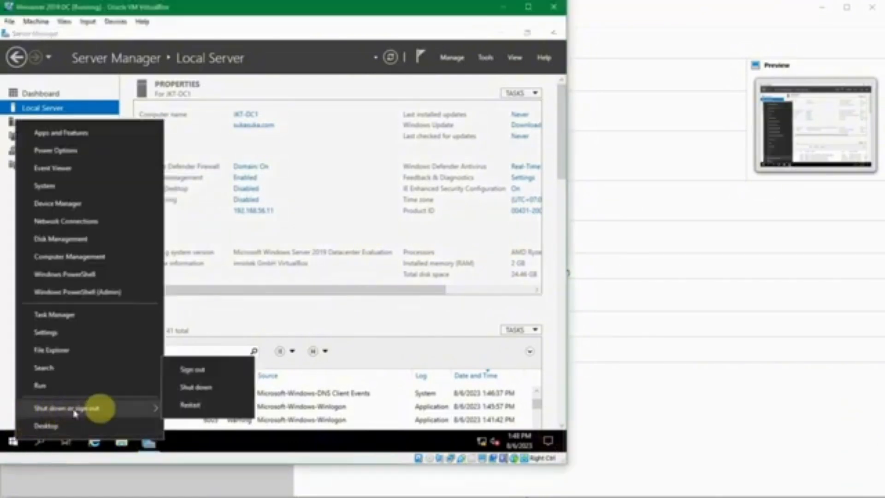
{"action": "left_click", "coordinate": [203, 371]}
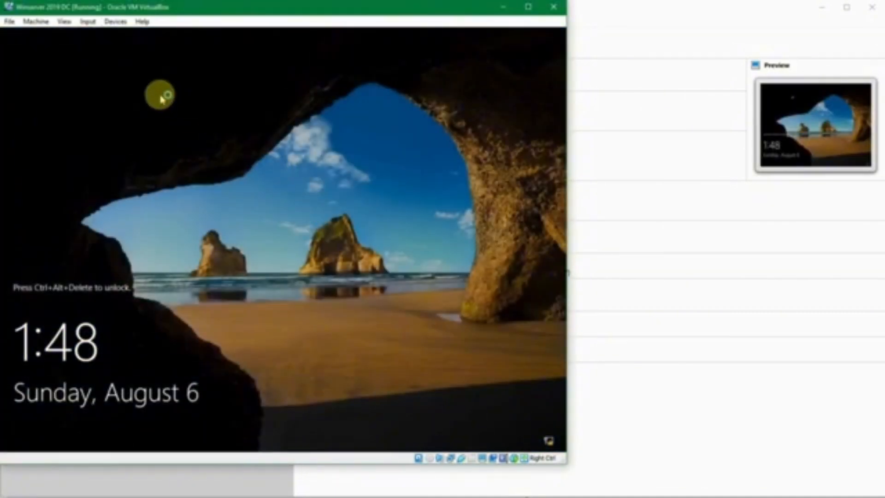
Step: Sign back in as the SUKASUKA domain Administrator with the account password
{"action": "key", "text": "ctrl+alt+Delete"}
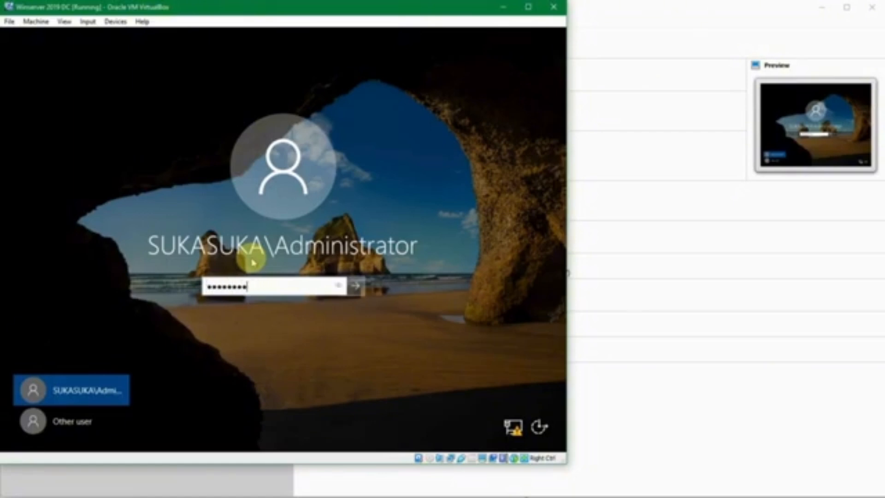
{"action": "type", "text": "******"}
{"action": "key", "text": "Return"}
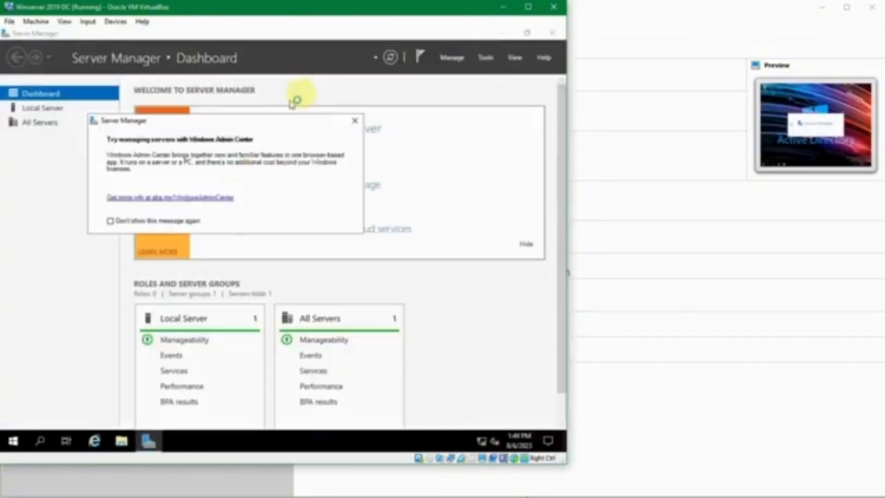
Step: Dismiss the Windows Admin Center notice and launch DNS Manager from the Tools menu
{"action": "left_click", "coordinate": [354, 119]}
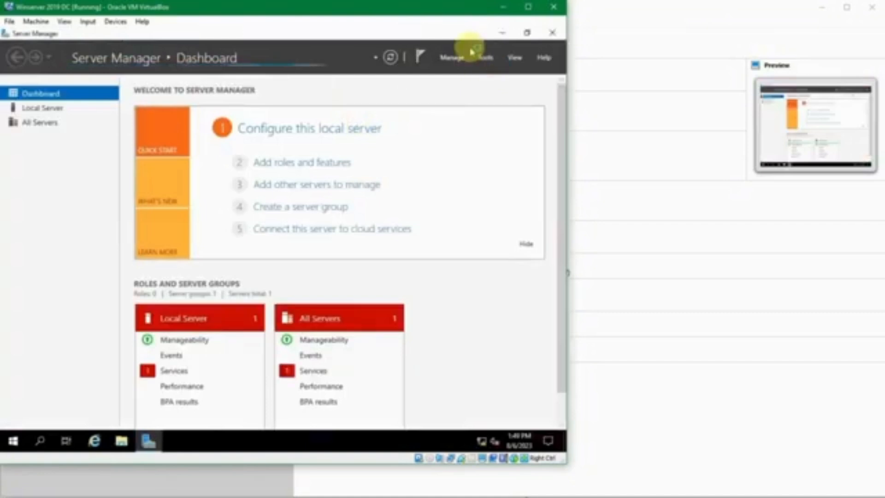
{"action": "left_click", "coordinate": [490, 59]}
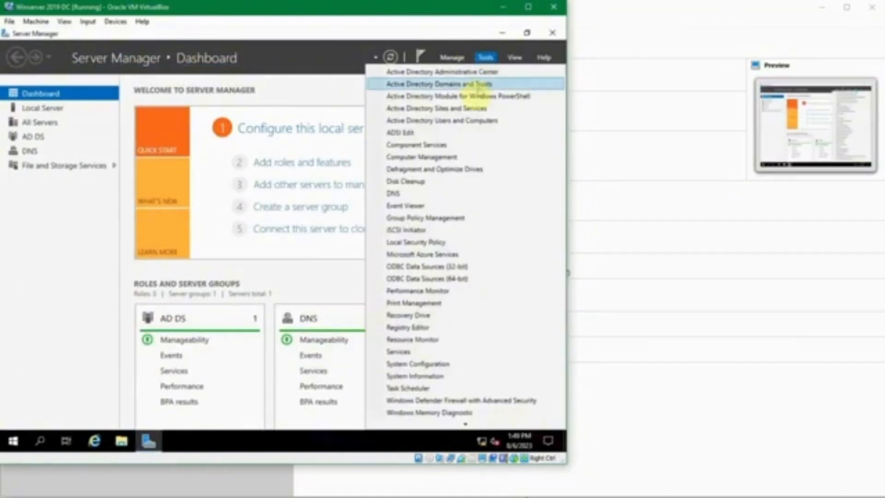
{"action": "left_click", "coordinate": [417, 193]}
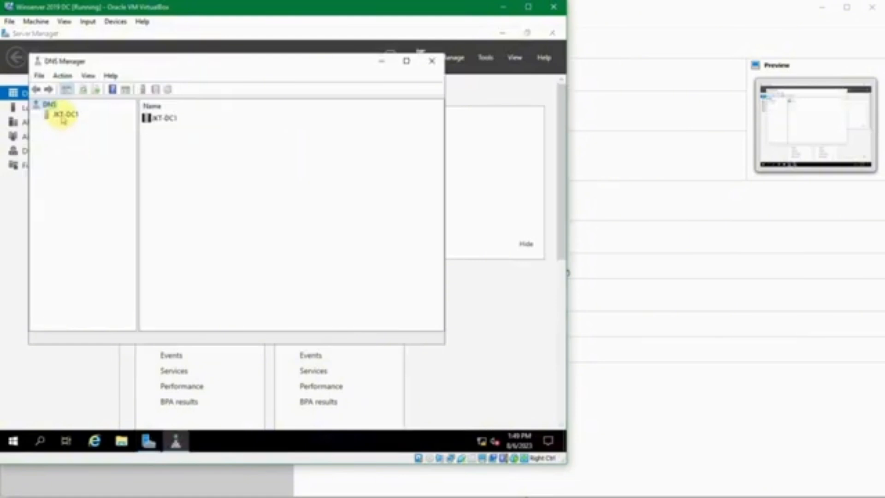
Step: Expand JKT-DC1 and view its Forward Lookup Zones, Reverse Lookup Zones, Trust Points and Conditional Forwarders
{"action": "left_click", "coordinate": [64, 115]}
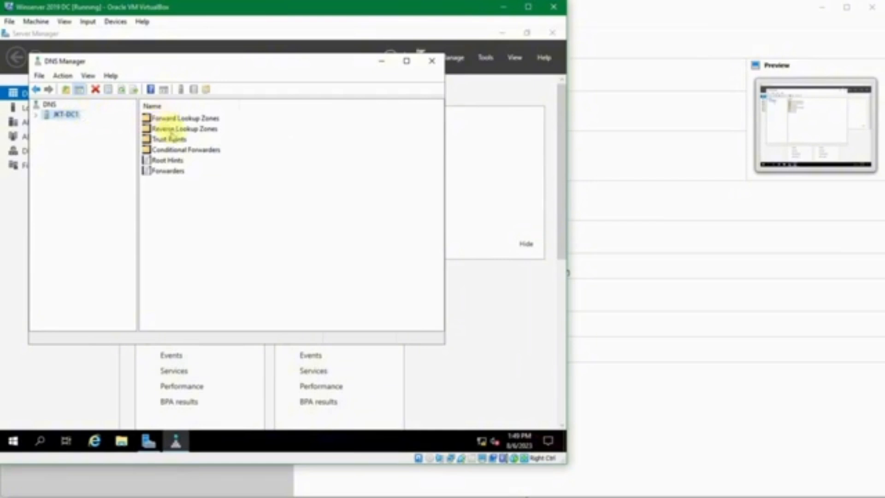
{"action": "left_click", "coordinate": [36, 115]}
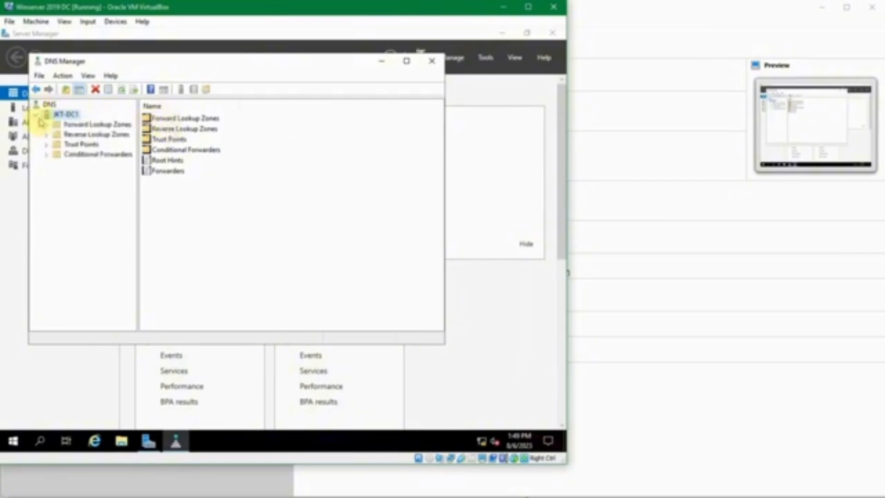
{"action": "left_click", "coordinate": [47, 126]}
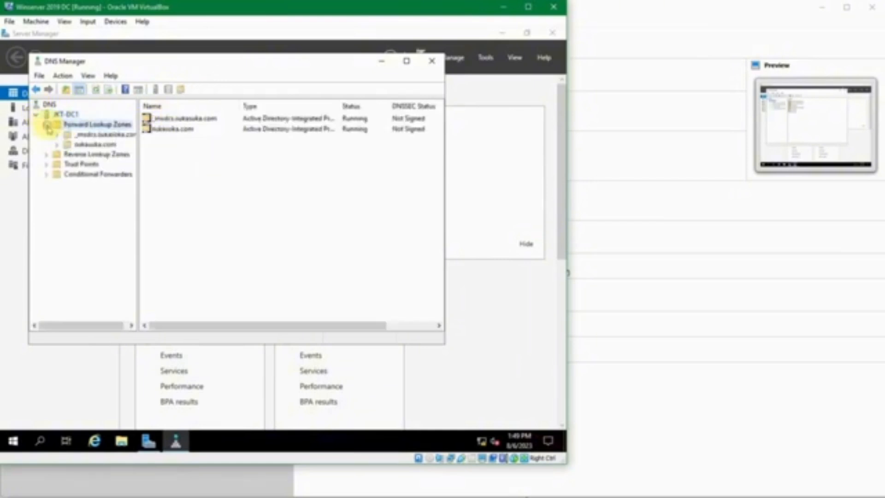
{"action": "left_click", "coordinate": [48, 152]}
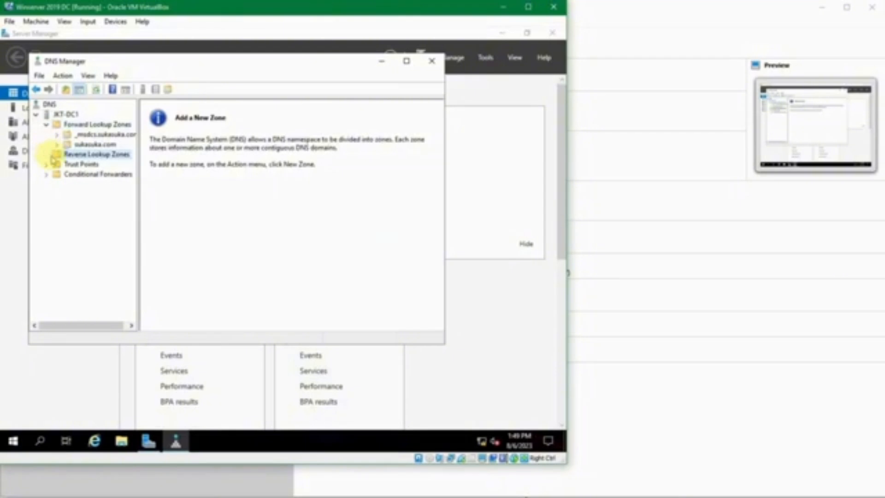
{"action": "left_click", "coordinate": [47, 165]}
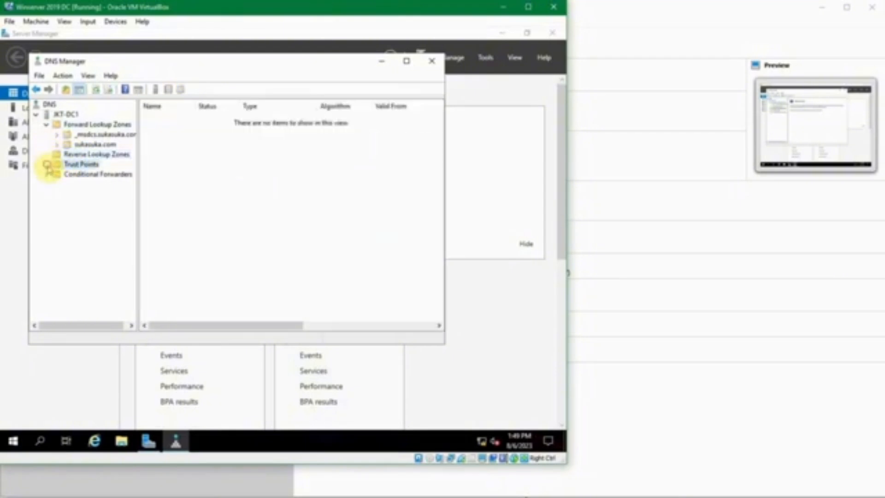
{"action": "left_click", "coordinate": [79, 176]}
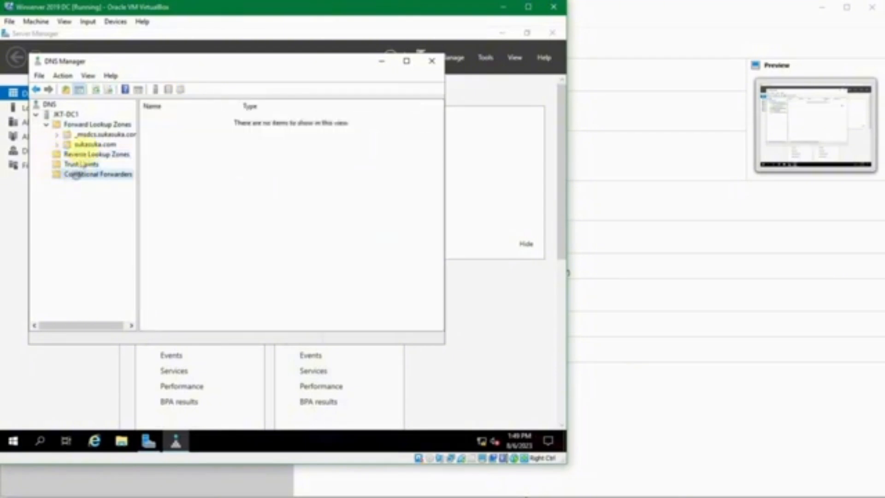
Step: Expand the _msdcs.sukasuka.com zone and browse its dc folder and _tcp subfolder
{"action": "double_click", "coordinate": [79, 134]}
{"action": "left_click", "coordinate": [84, 145]}
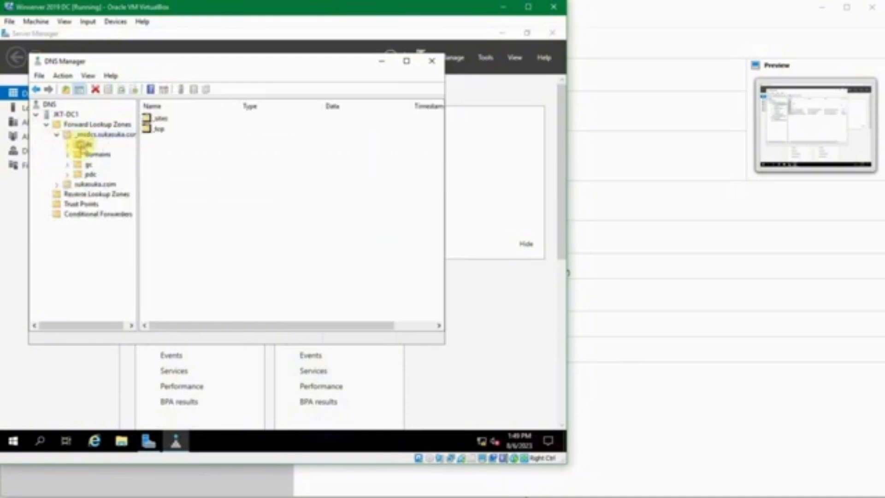
{"action": "left_click", "coordinate": [90, 135]}
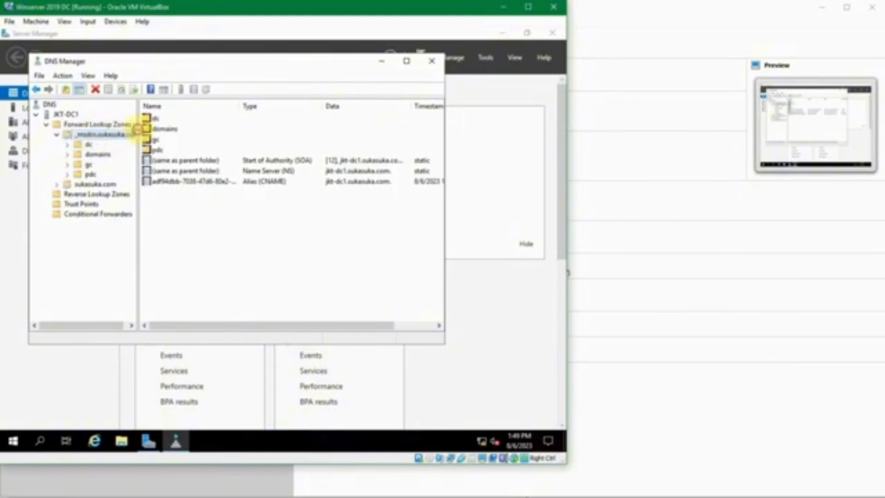
{"action": "left_click_drag", "start_coordinate": [138, 131], "coordinate": [148, 131]}
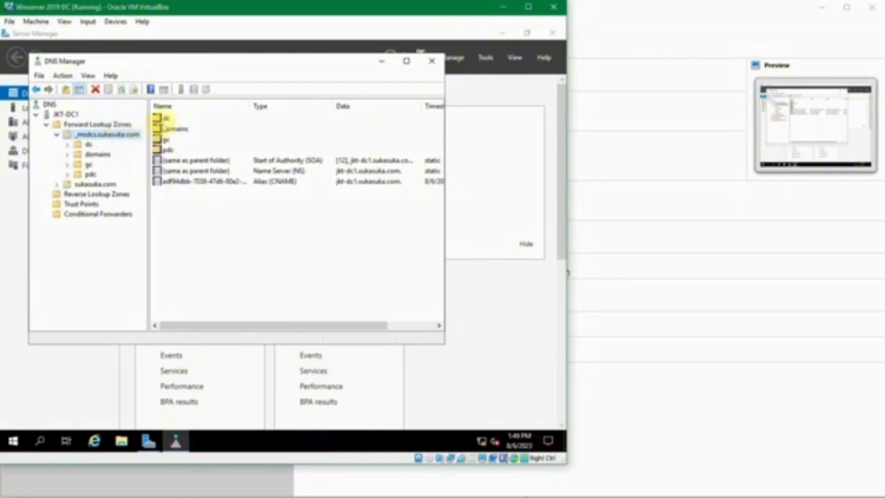
{"action": "left_click", "coordinate": [184, 160]}
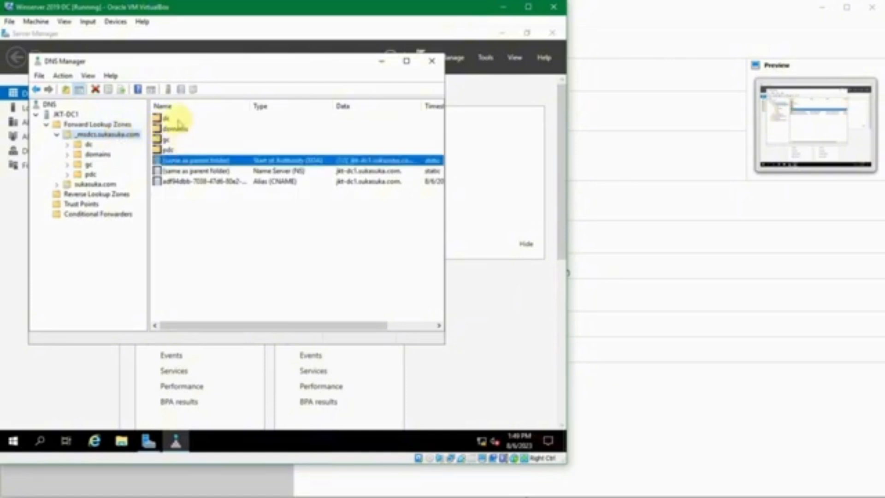
{"action": "left_click", "coordinate": [178, 120]}
{"action": "double_click", "coordinate": [178, 120]}
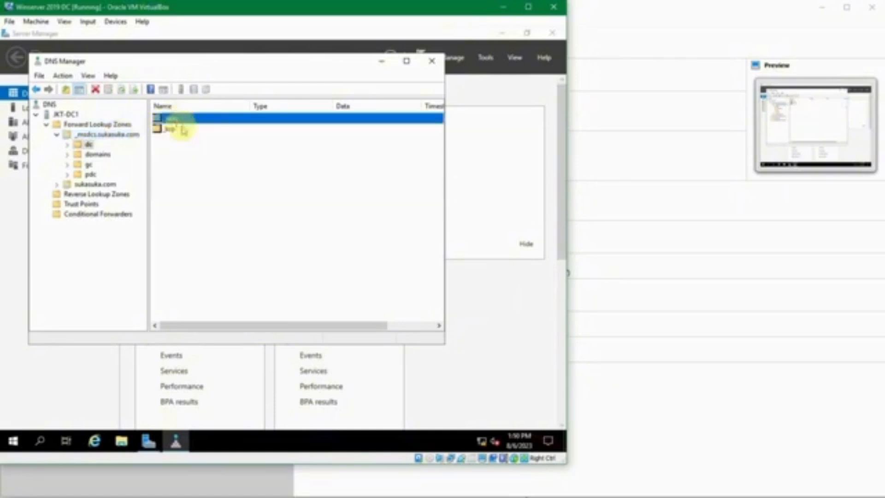
{"action": "left_click", "coordinate": [171, 130]}
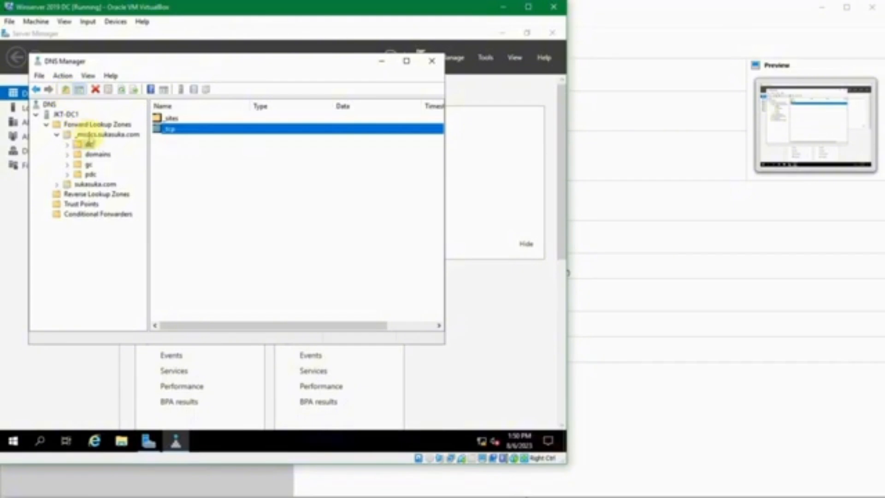
{"action": "left_click", "coordinate": [89, 144]}
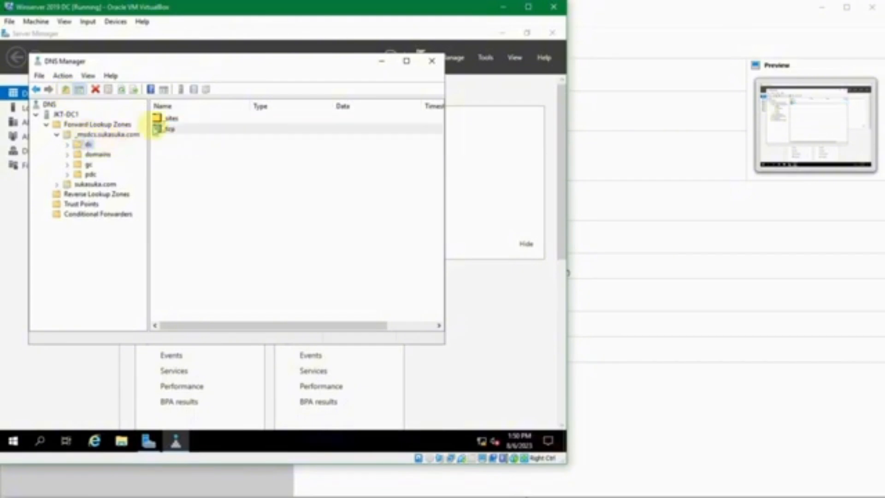
{"action": "left_click", "coordinate": [69, 144]}
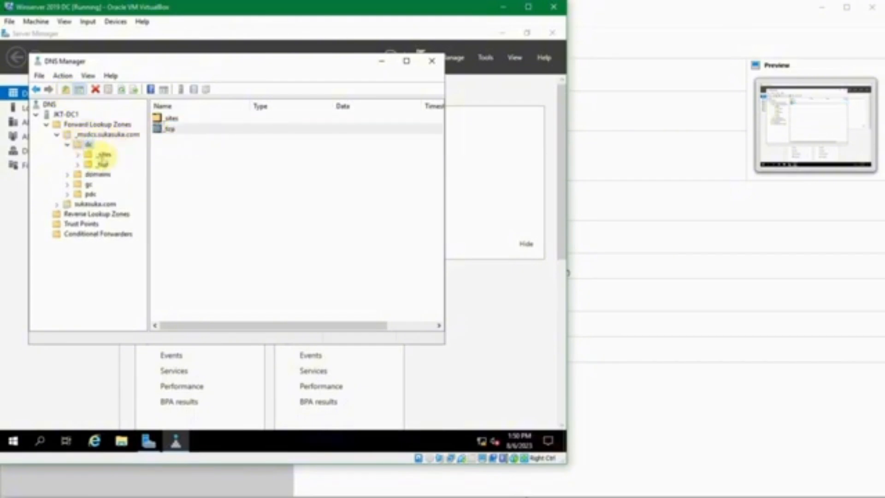
Step: Inspect _msdcs.sukasuka.com's SOA, NS and CNAME records, then open the sukasuka.com zone
{"action": "left_click", "coordinate": [98, 135]}
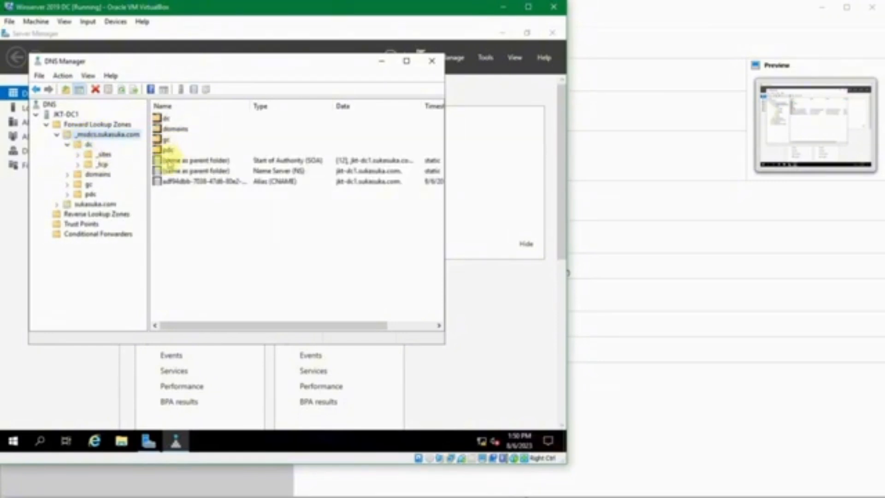
{"action": "left_click", "coordinate": [172, 160]}
{"action": "left_click", "coordinate": [177, 171]}
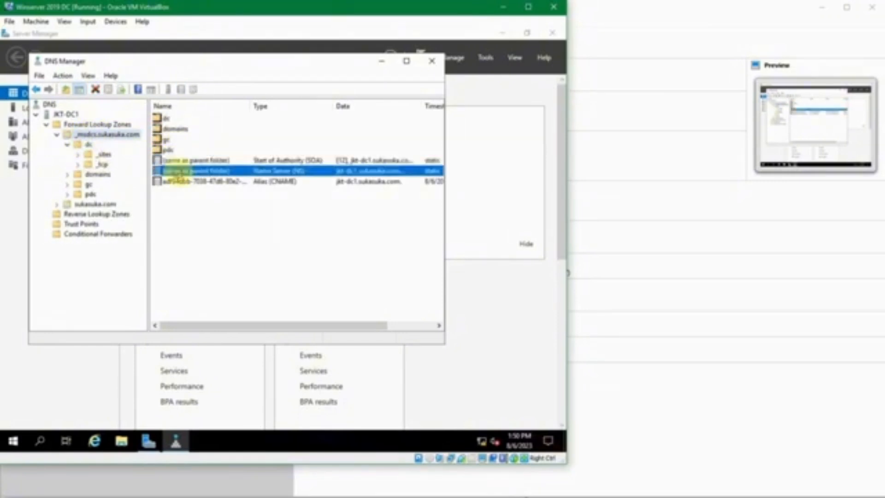
{"action": "left_click", "coordinate": [176, 182]}
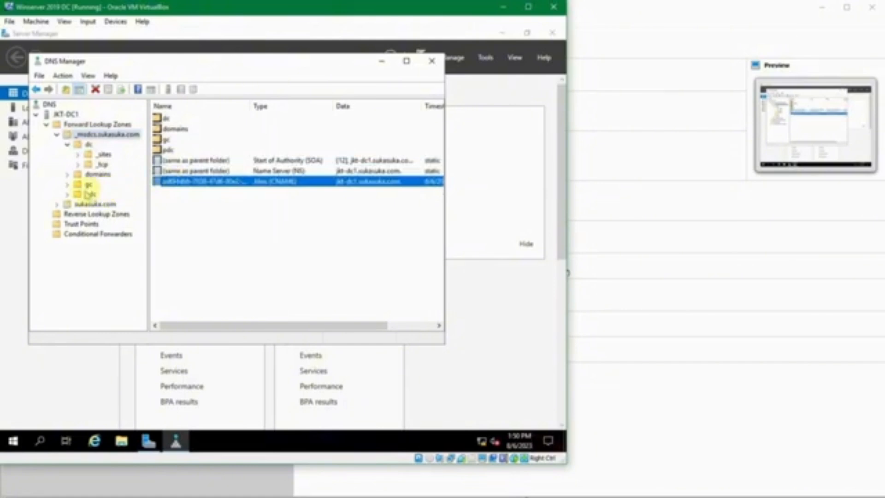
{"action": "left_click", "coordinate": [61, 203]}
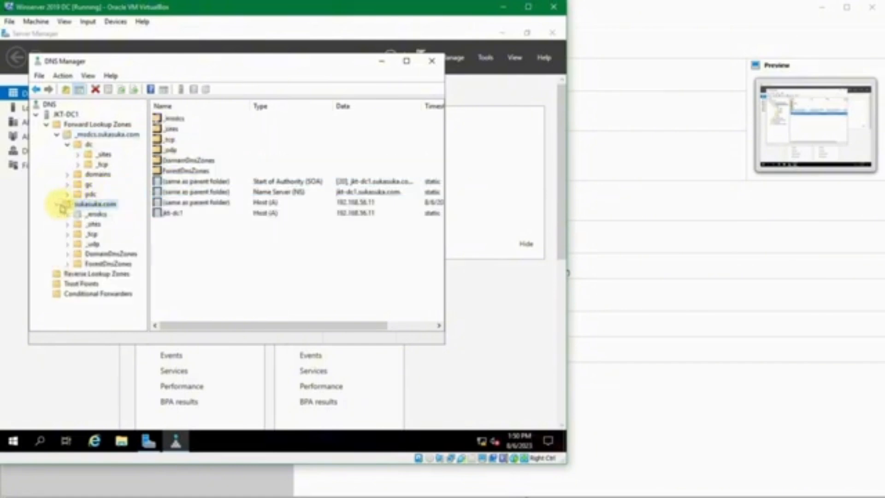
Step: Collapse _msdcs.sukasuka.com and review sukasuka.com's Host (A) records for 192.168.56.11 and its folders
{"action": "left_click", "coordinate": [56, 135]}
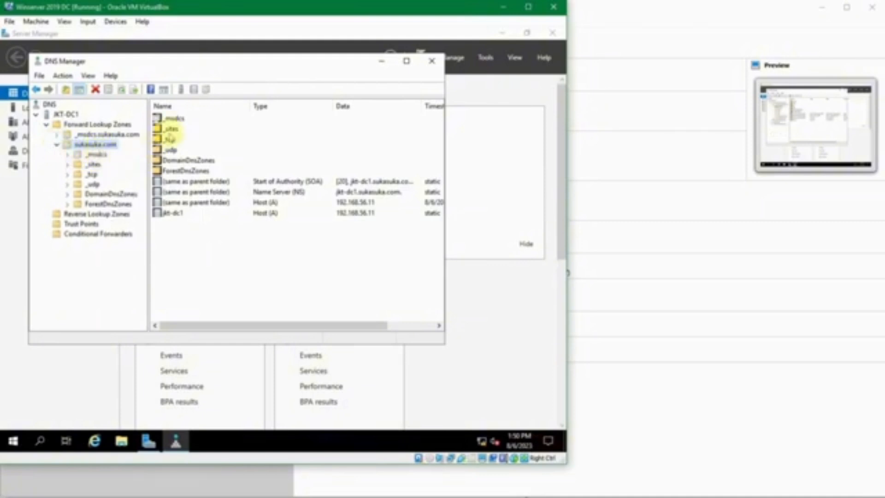
{"action": "left_click", "coordinate": [174, 212]}
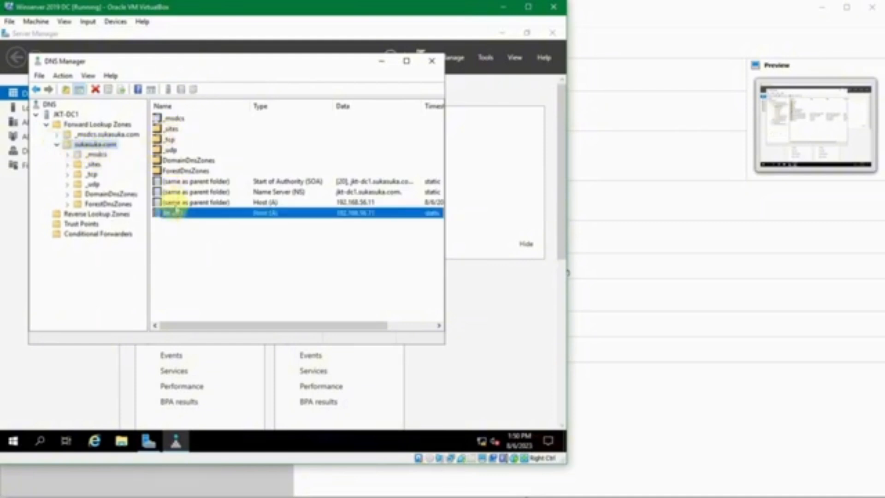
{"action": "left_click", "coordinate": [177, 202]}
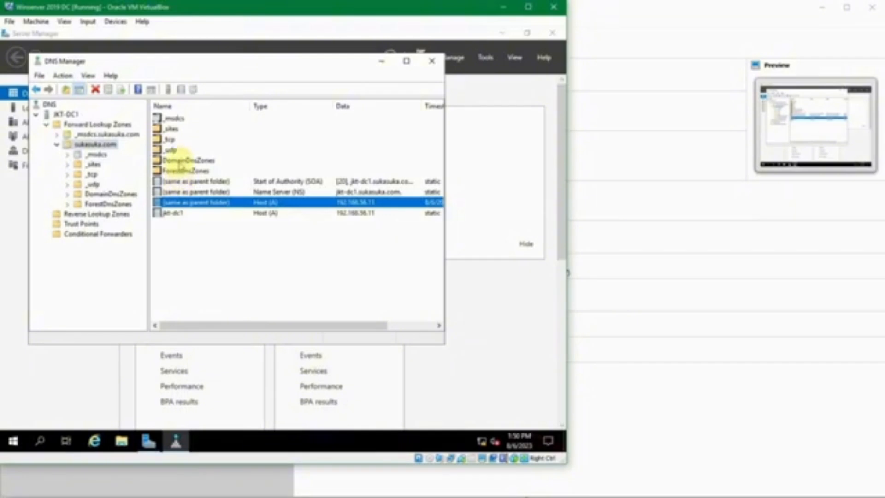
{"action": "left_click", "coordinate": [181, 161]}
{"action": "left_click", "coordinate": [178, 150]}
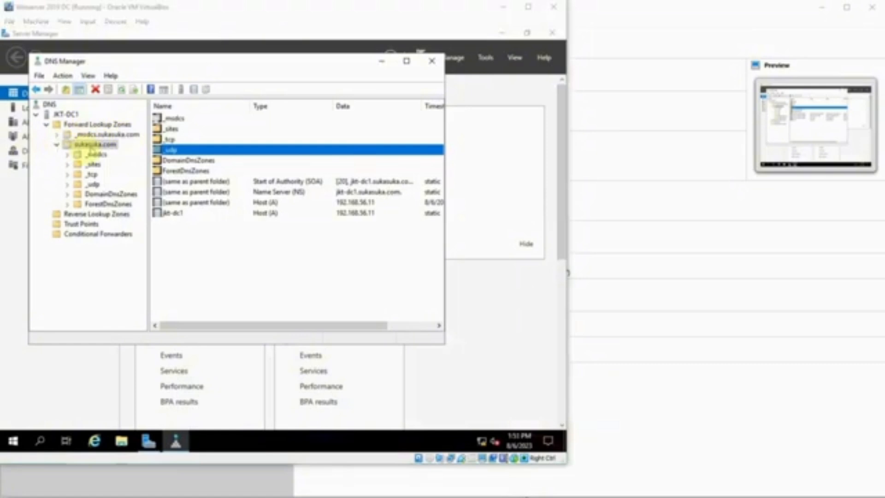
Step: Select the DomainDnsZones folder in the sukasuka.com tree to view its contents
{"action": "left_click", "coordinate": [86, 152]}
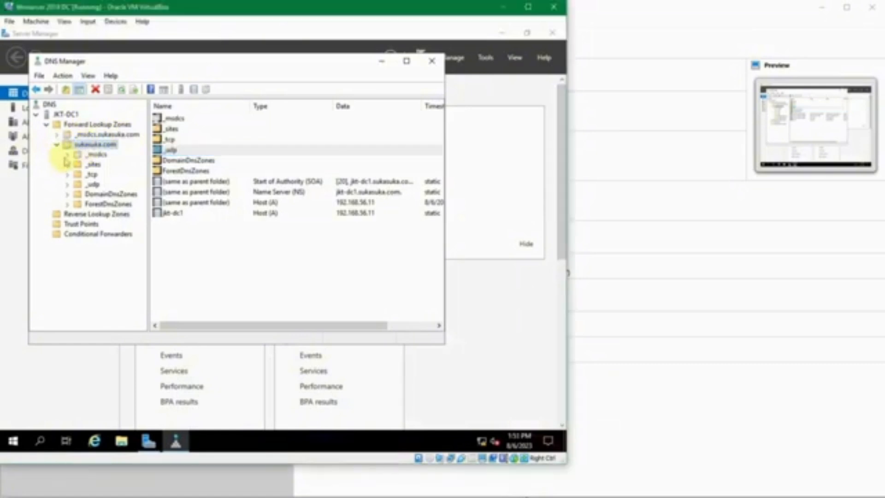
{"action": "left_click", "coordinate": [69, 189]}
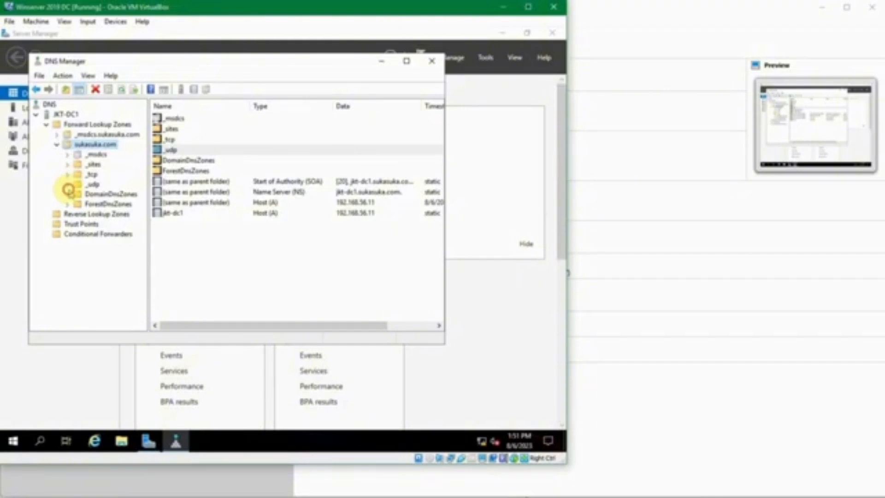
{"action": "left_click", "coordinate": [68, 193]}
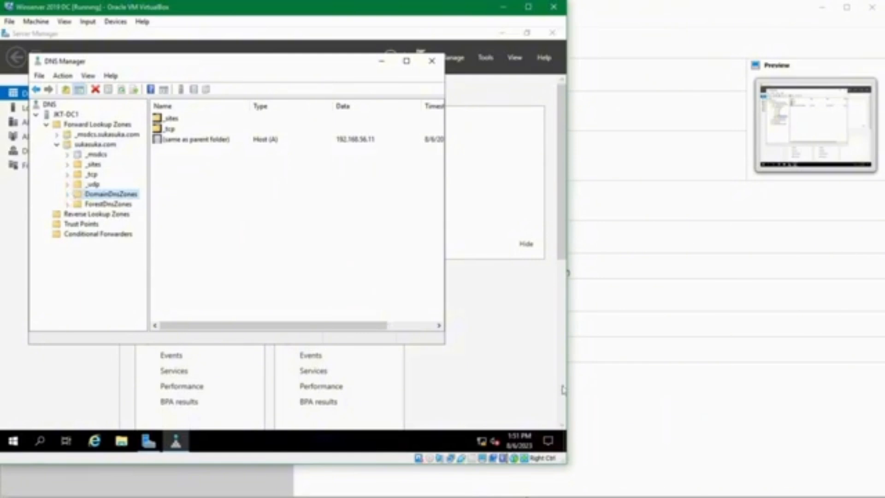
Step: Close DNS Manager and look over the Server Manager dashboard's AD DS and DNS tiles
{"action": "left_click", "coordinate": [432, 61]}
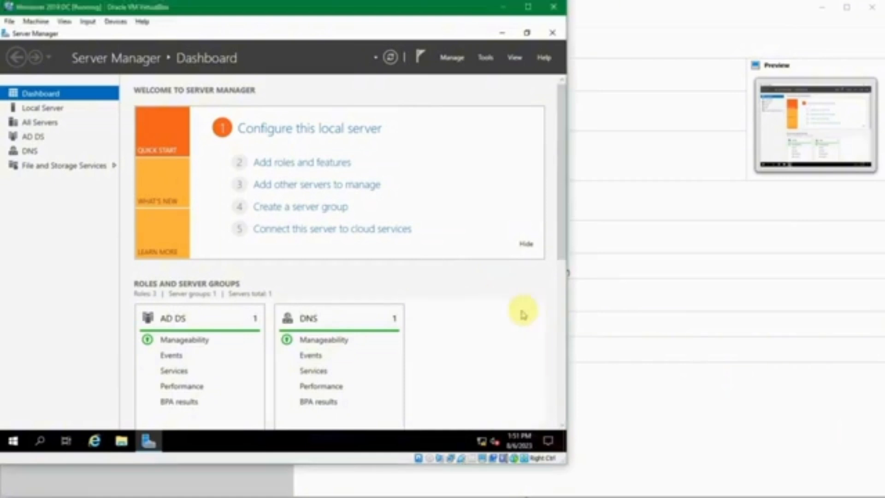
{"action": "scroll", "coordinate": [481, 307], "scroll_direction": "down", "scroll_amount": 5}
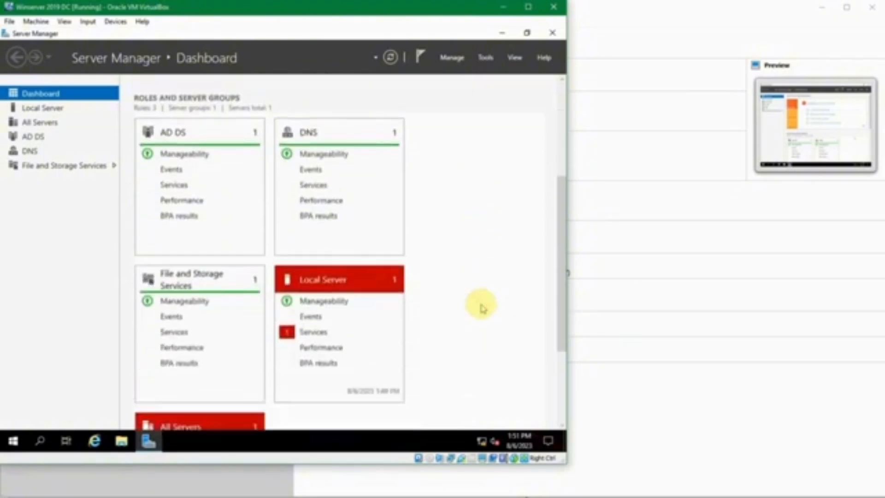
{"action": "scroll", "coordinate": [481, 307], "scroll_direction": "up", "scroll_amount": 5}
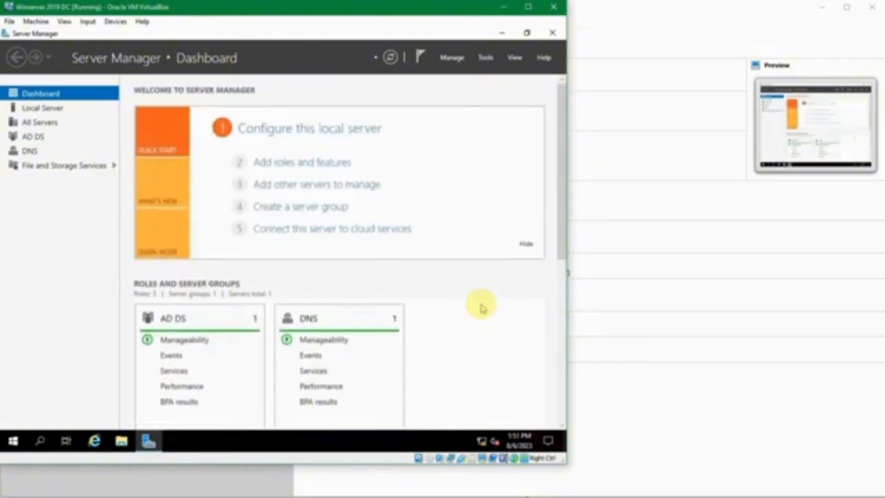